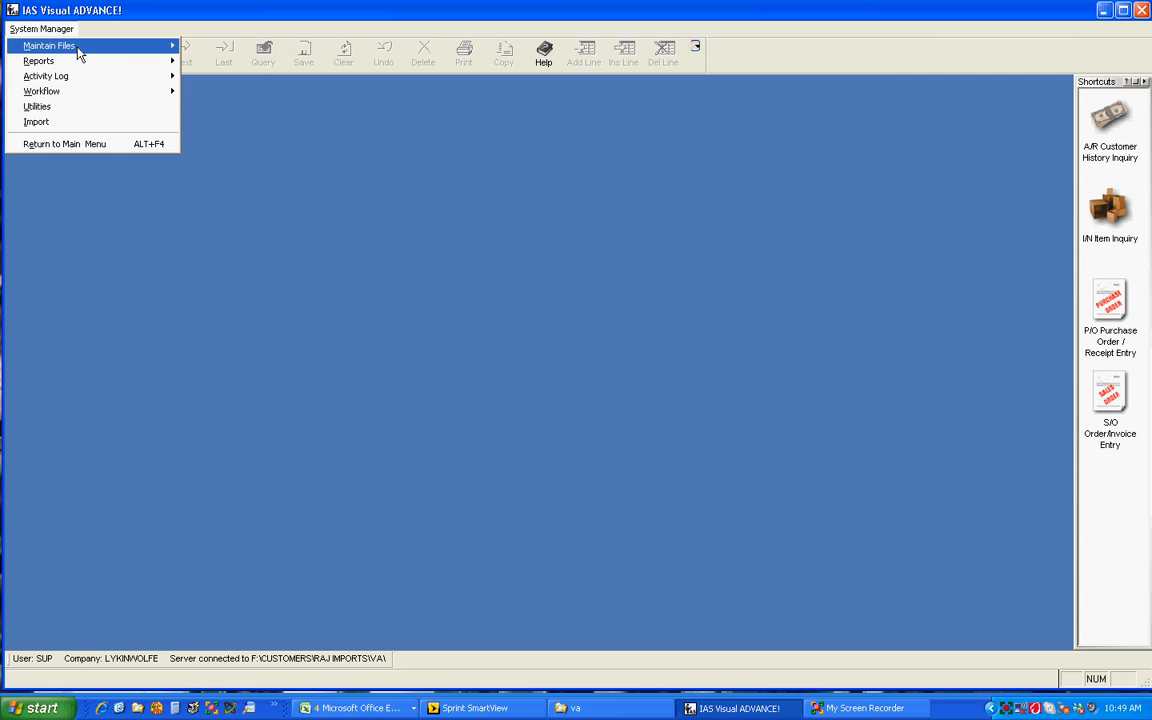
Open Company Entry and load the RAJ company record.
{"action": "mouse_move", "coordinate": [79, 54]}
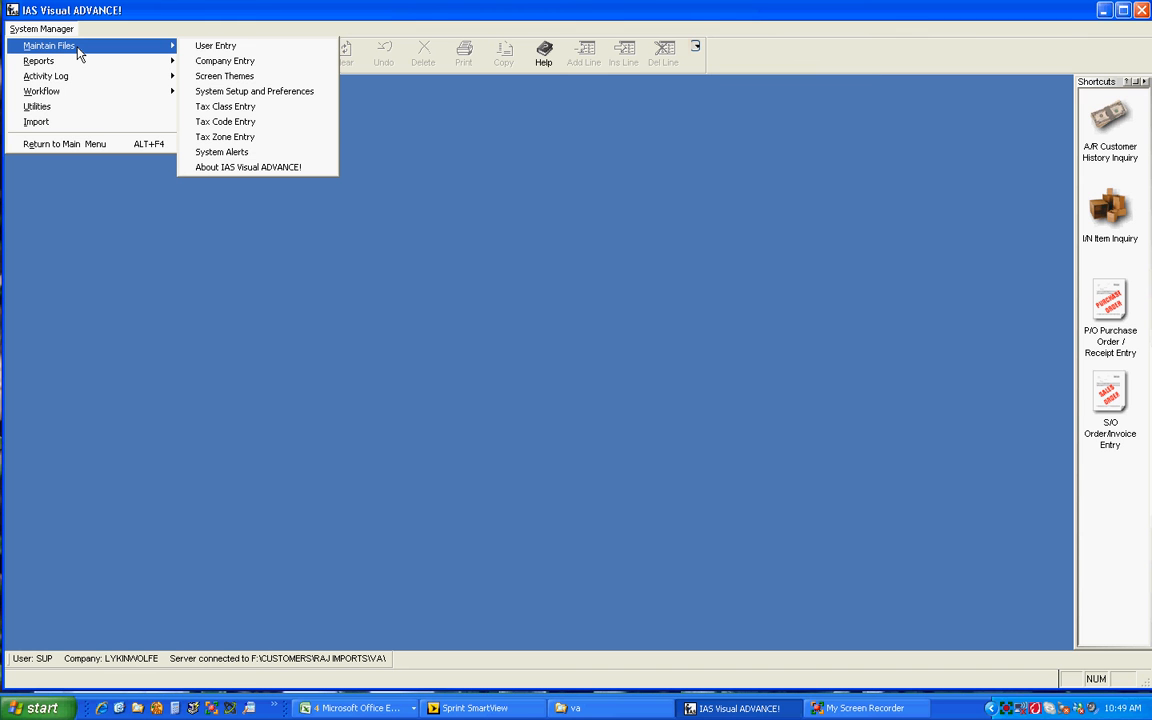
{"action": "left_click", "coordinate": [217, 62]}
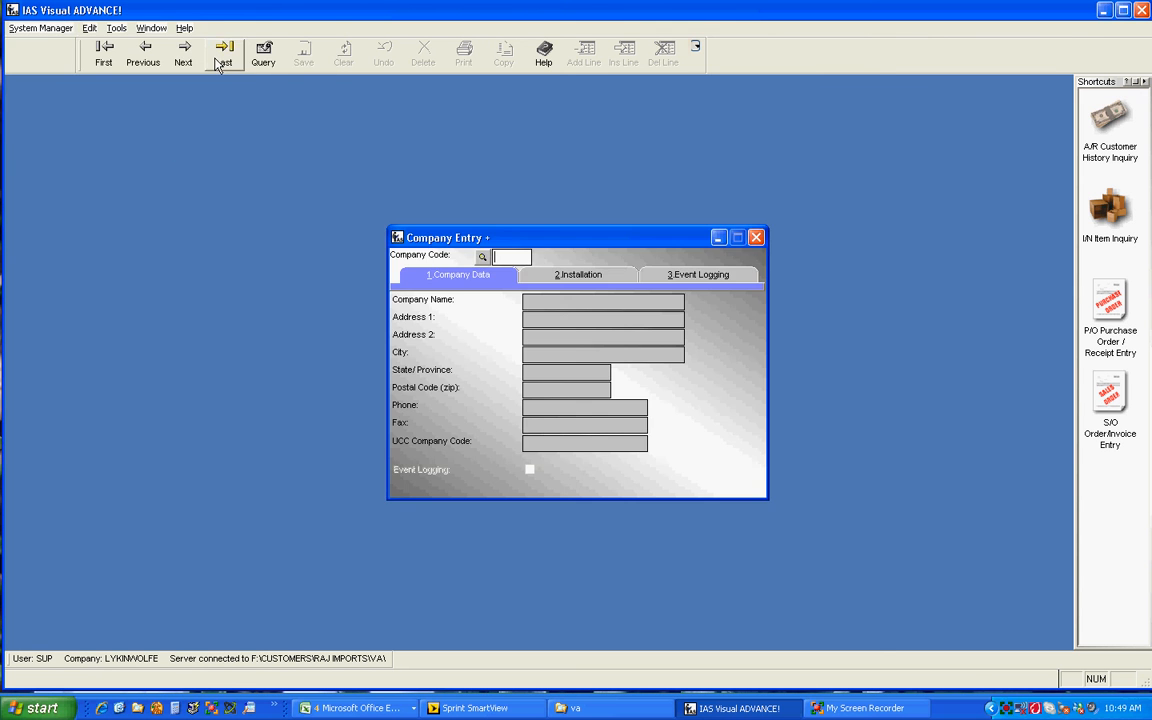
{"action": "left_click", "coordinate": [482, 258]}
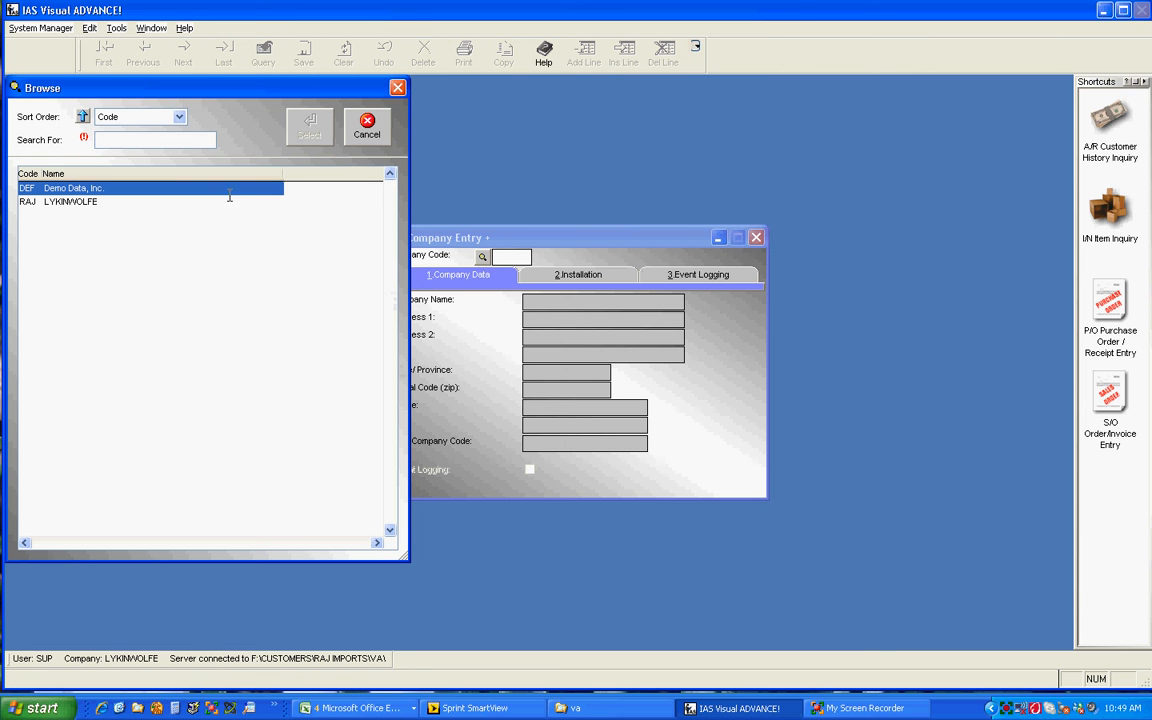
{"action": "left_click", "coordinate": [68, 202]}
{"action": "left_click", "coordinate": [298, 123]}
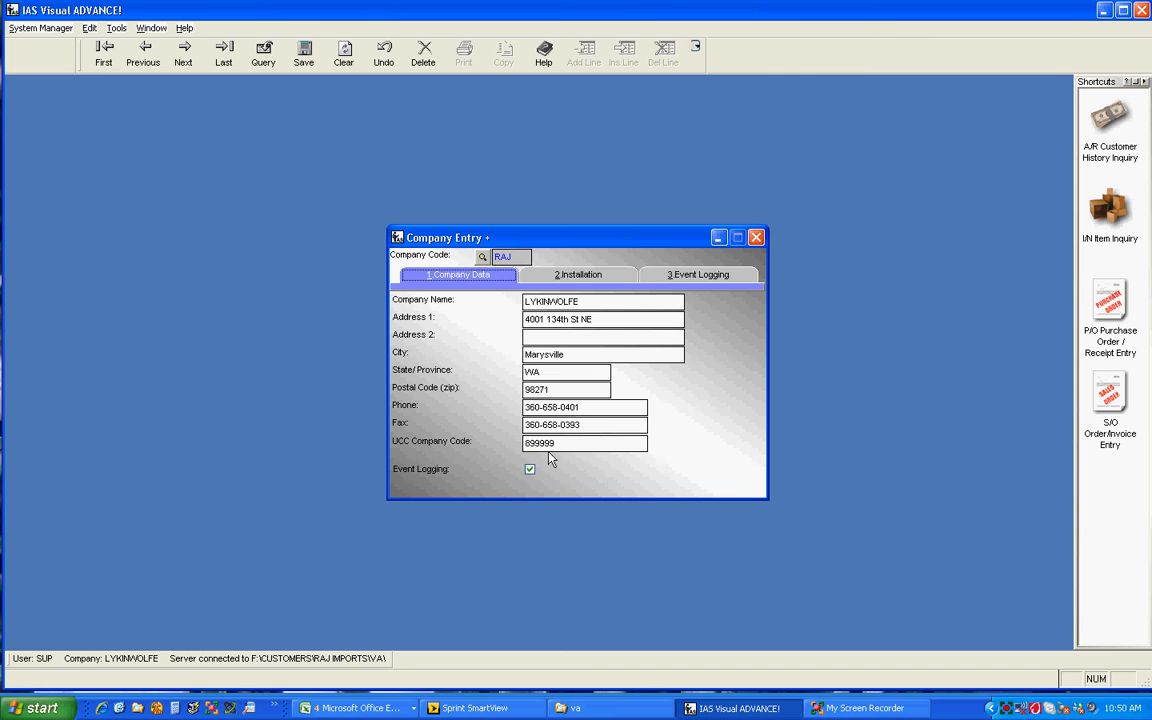
Review the company's Installation and Event Logging settings, then close Company Entry.
{"action": "left_click_drag", "start_coordinate": [559, 443], "coordinate": [517, 454]}
{"action": "left_click", "coordinate": [573, 276]}
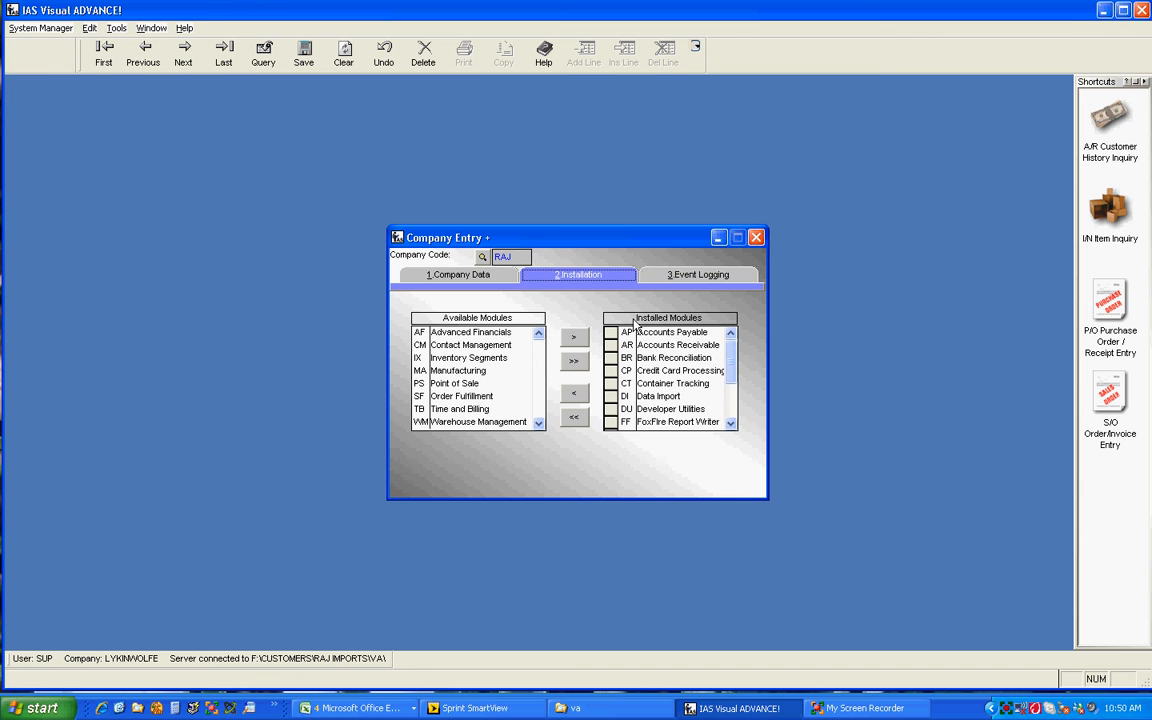
{"action": "left_click", "coordinate": [690, 279]}
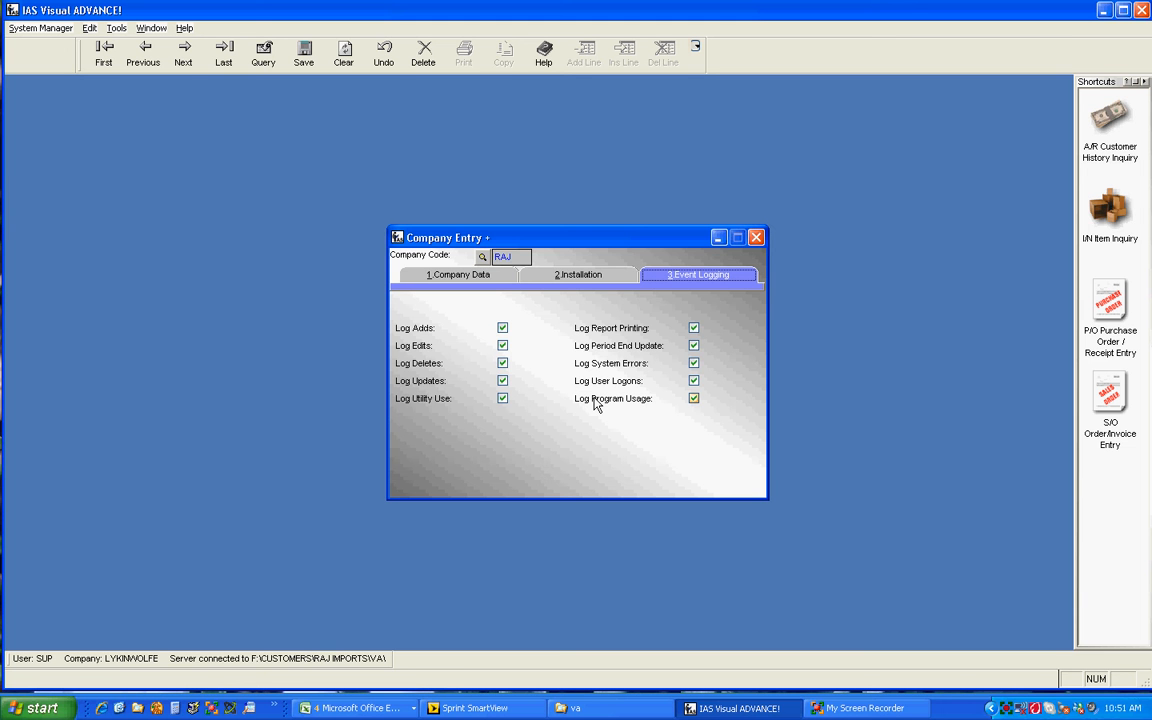
{"action": "left_click", "coordinate": [756, 237]}
Open System Setup and Preferences to review it, then close it.
{"action": "mouse_move", "coordinate": [110, 57]}
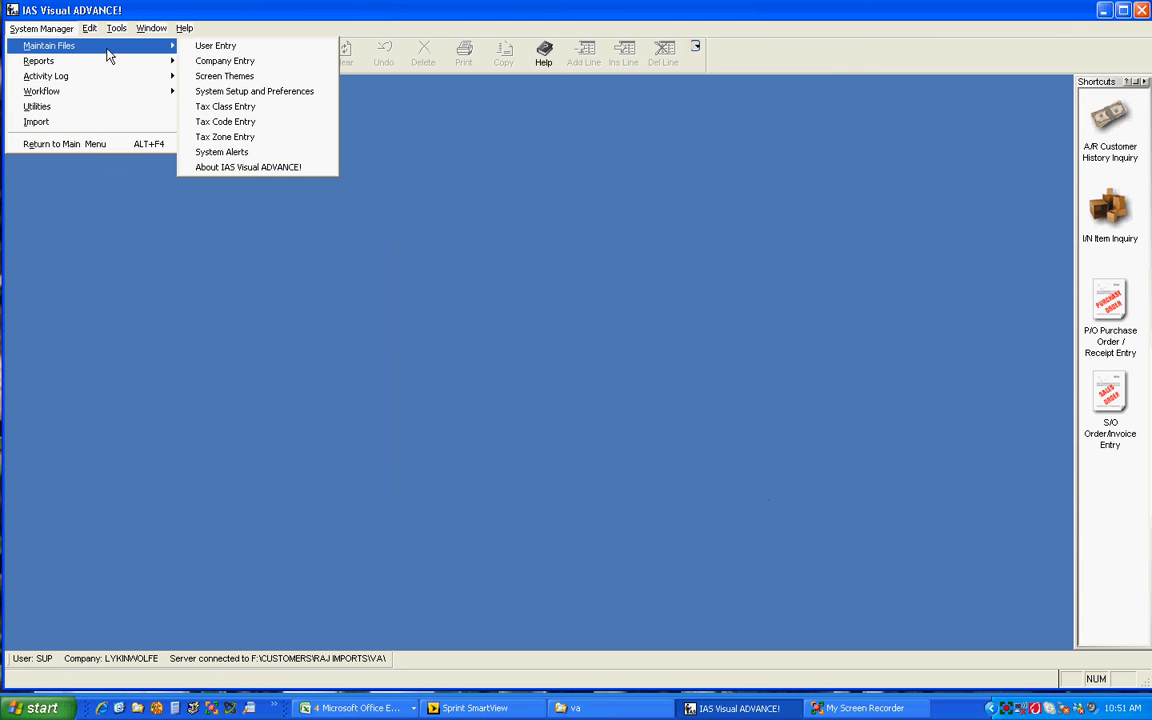
{"action": "left_click", "coordinate": [210, 91]}
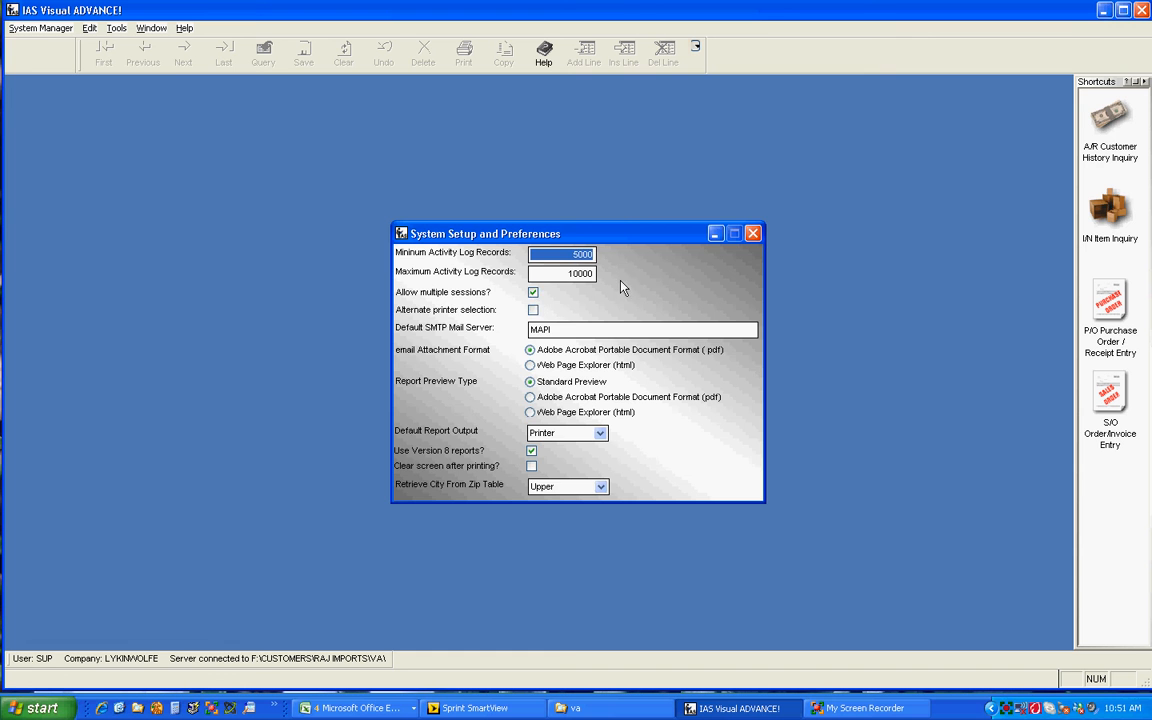
{"action": "left_click", "coordinate": [752, 234]}
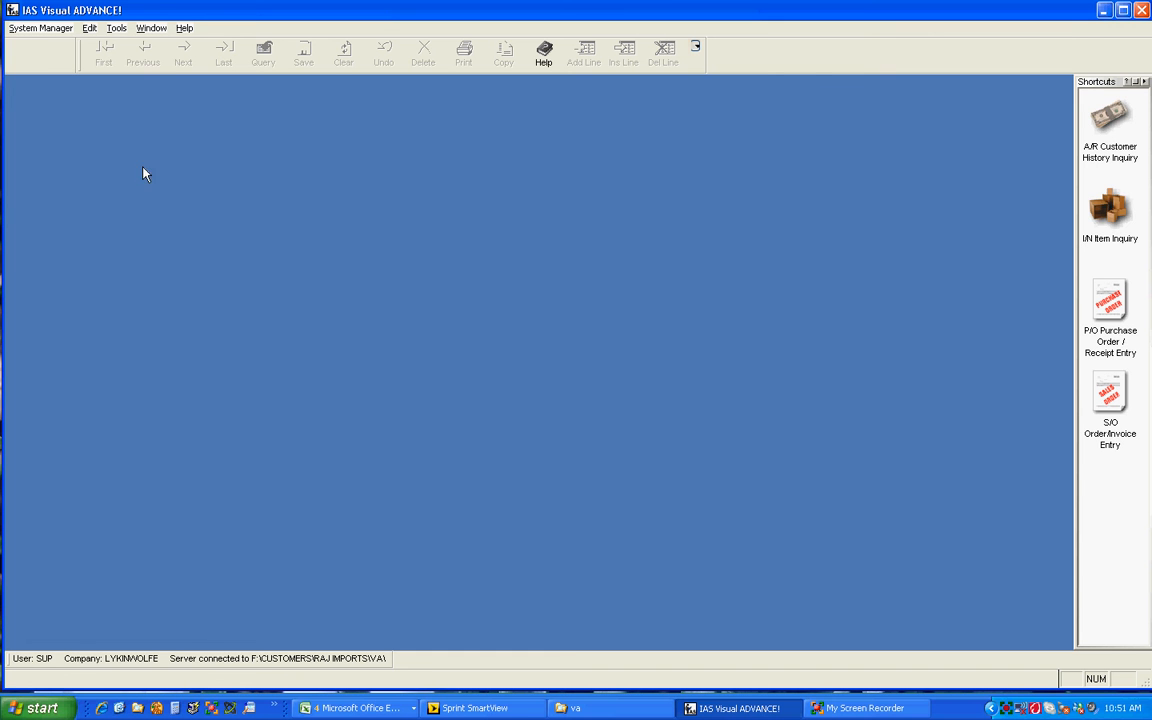
Open User Entry and select company RAJ as the company code.
{"action": "left_click", "coordinate": [36, 29]}
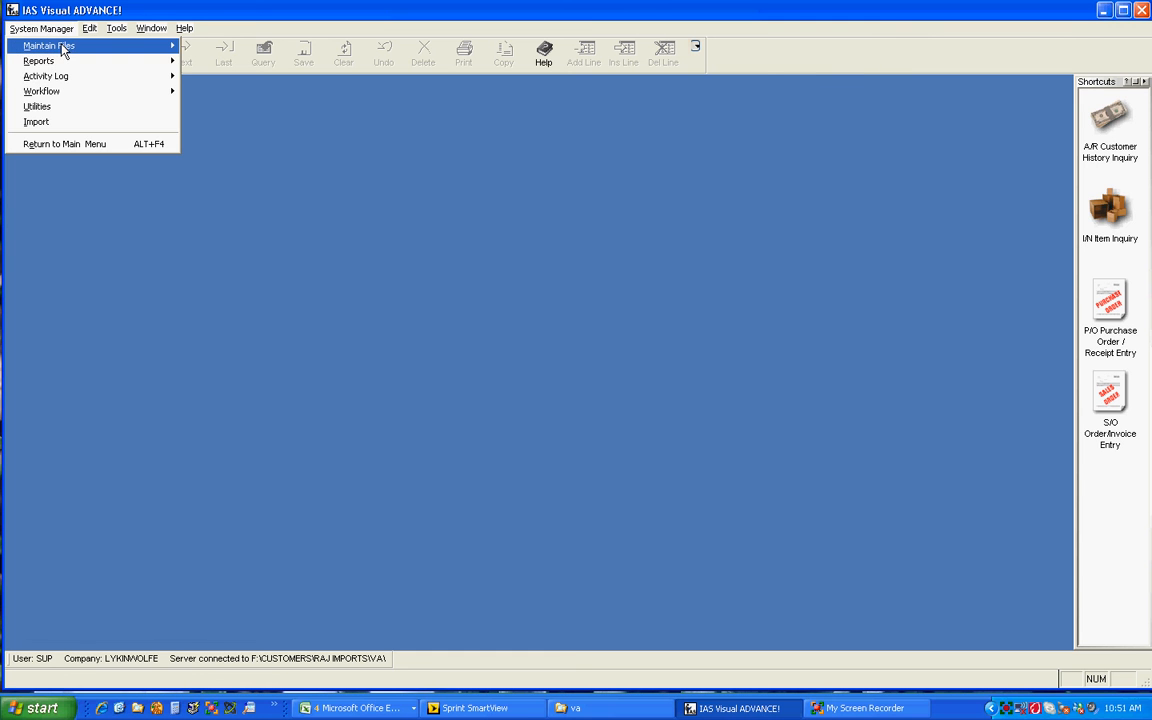
{"action": "mouse_move", "coordinate": [61, 45]}
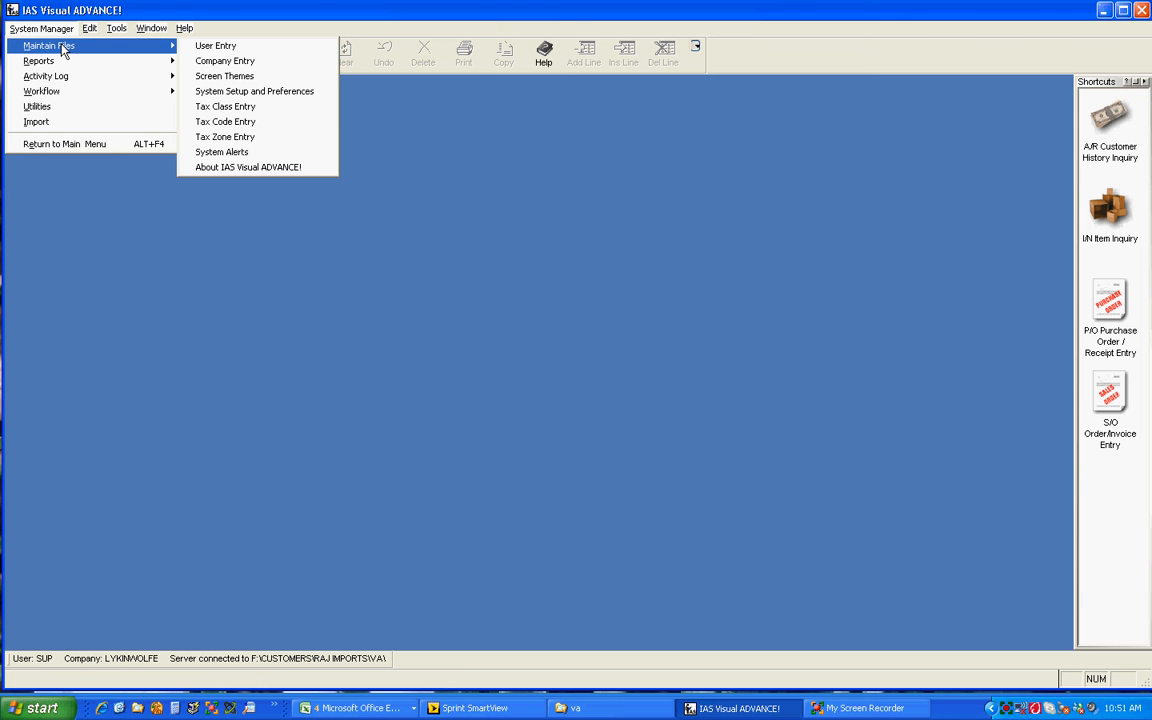
{"action": "left_click", "coordinate": [215, 46]}
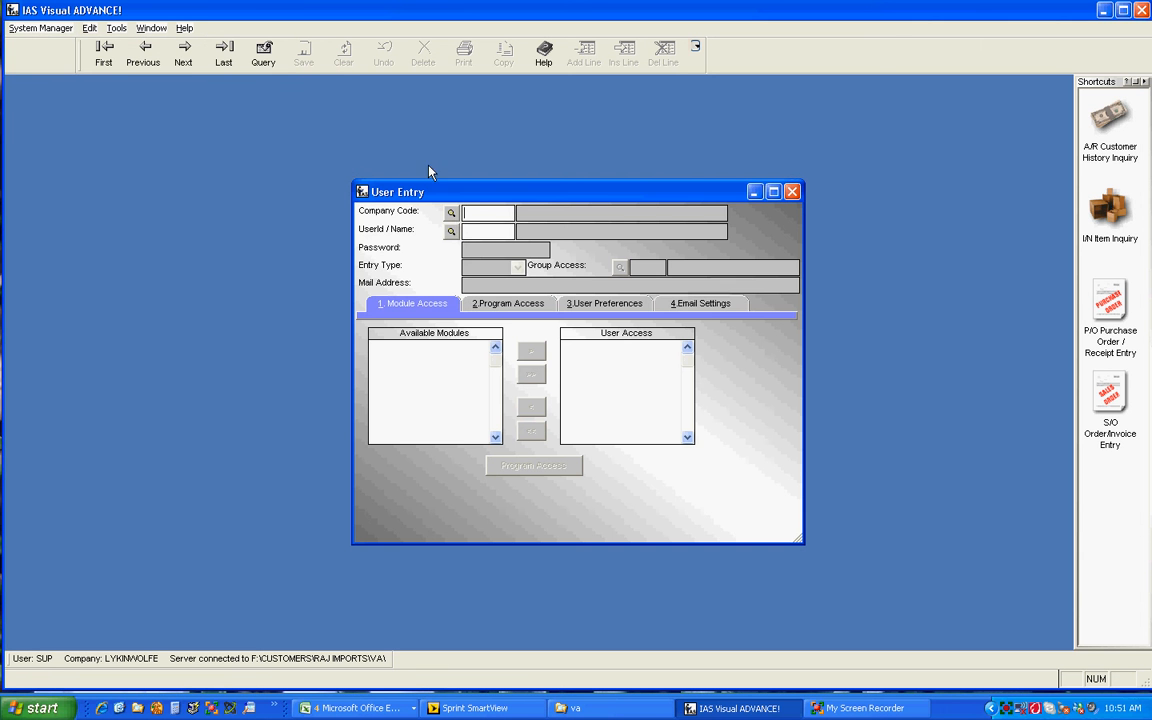
{"action": "left_click", "coordinate": [451, 212]}
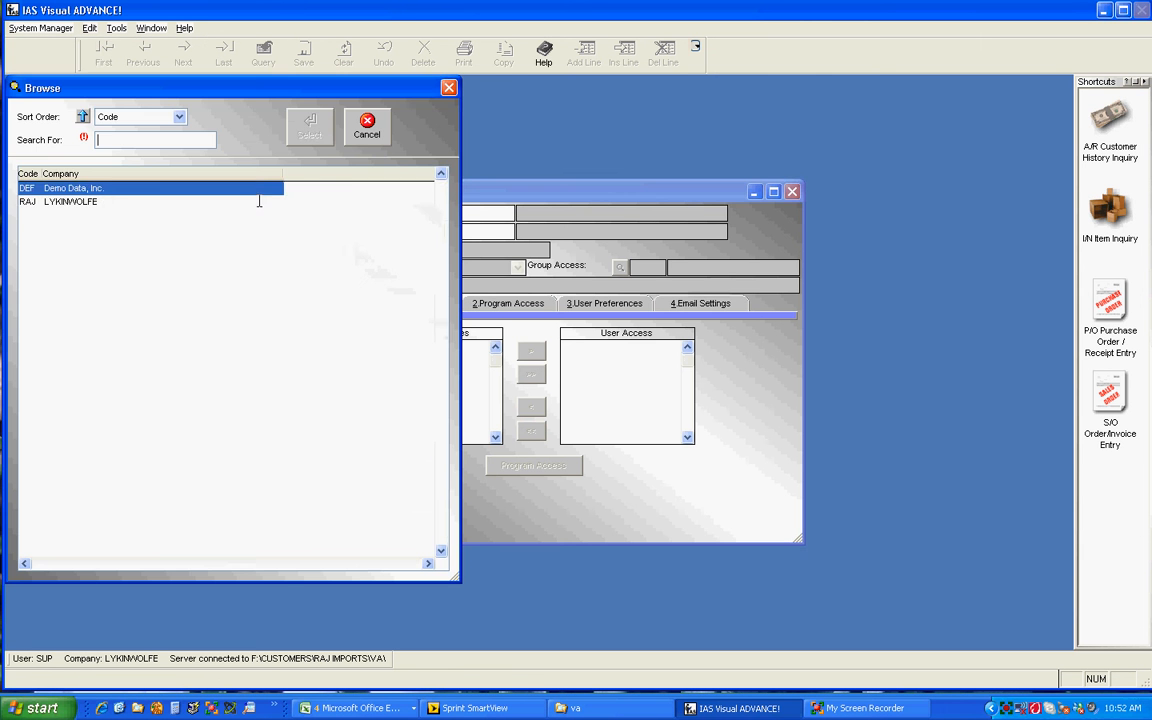
{"action": "left_click", "coordinate": [74, 200]}
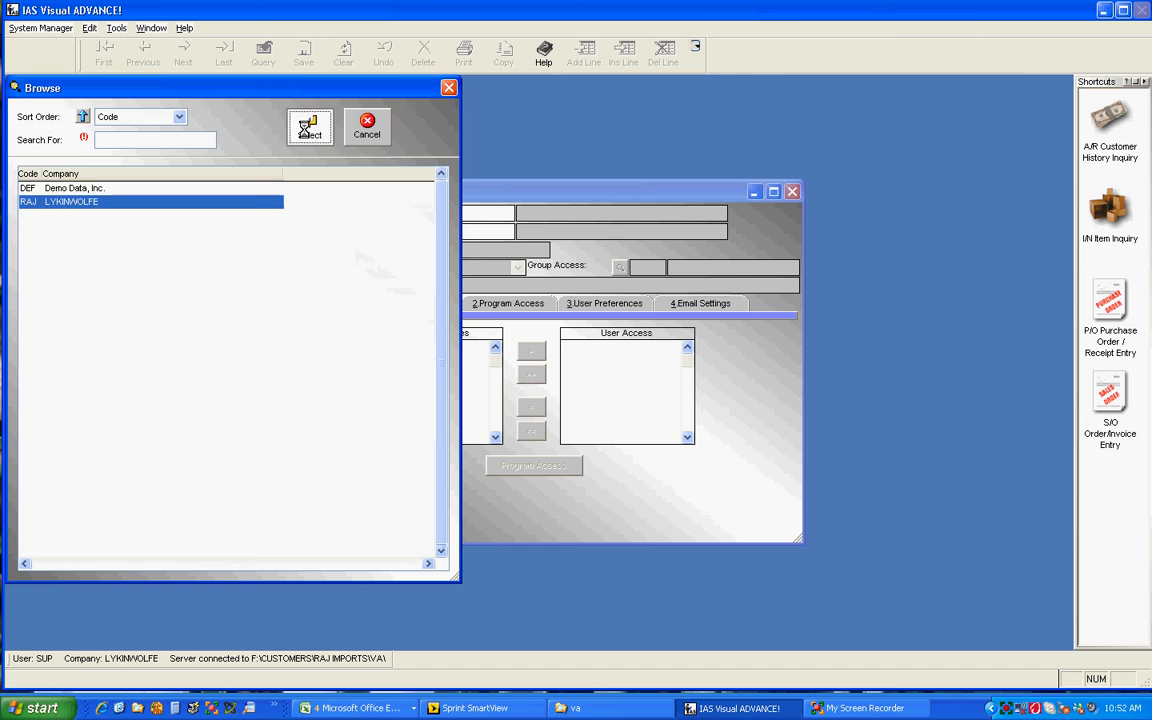
{"action": "left_click", "coordinate": [300, 123]}
Browse the existing user IDs for the company.
{"action": "left_click", "coordinate": [451, 231]}
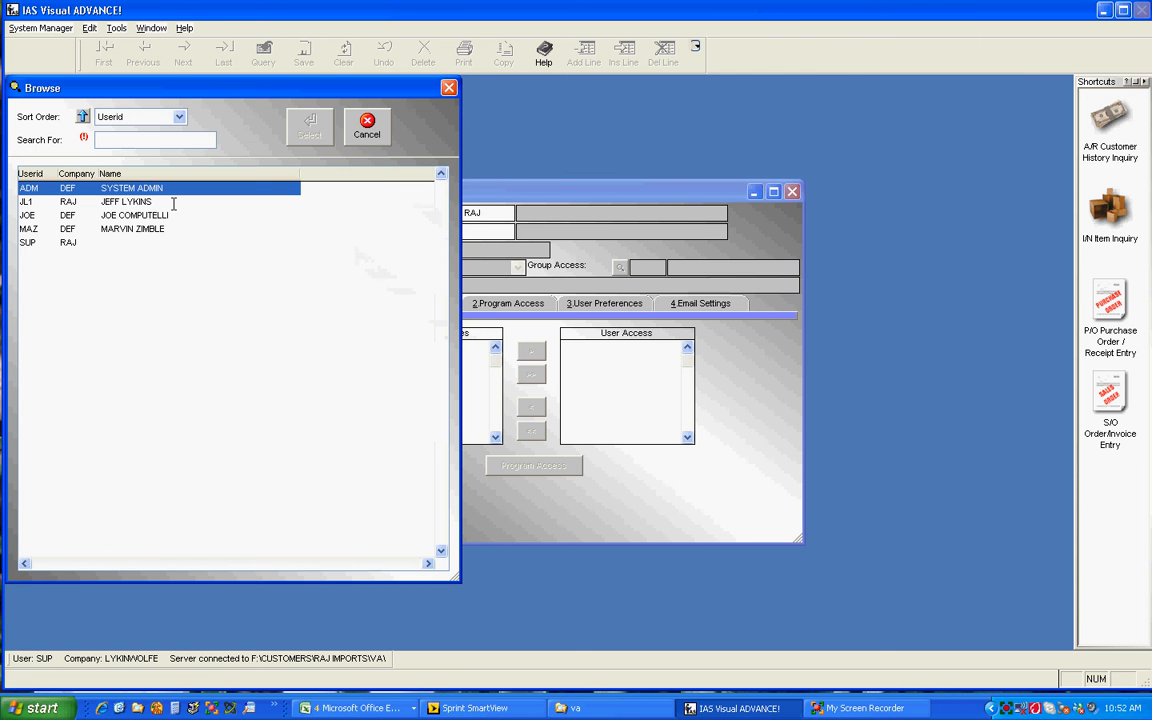
{"action": "left_click", "coordinate": [43, 202]}
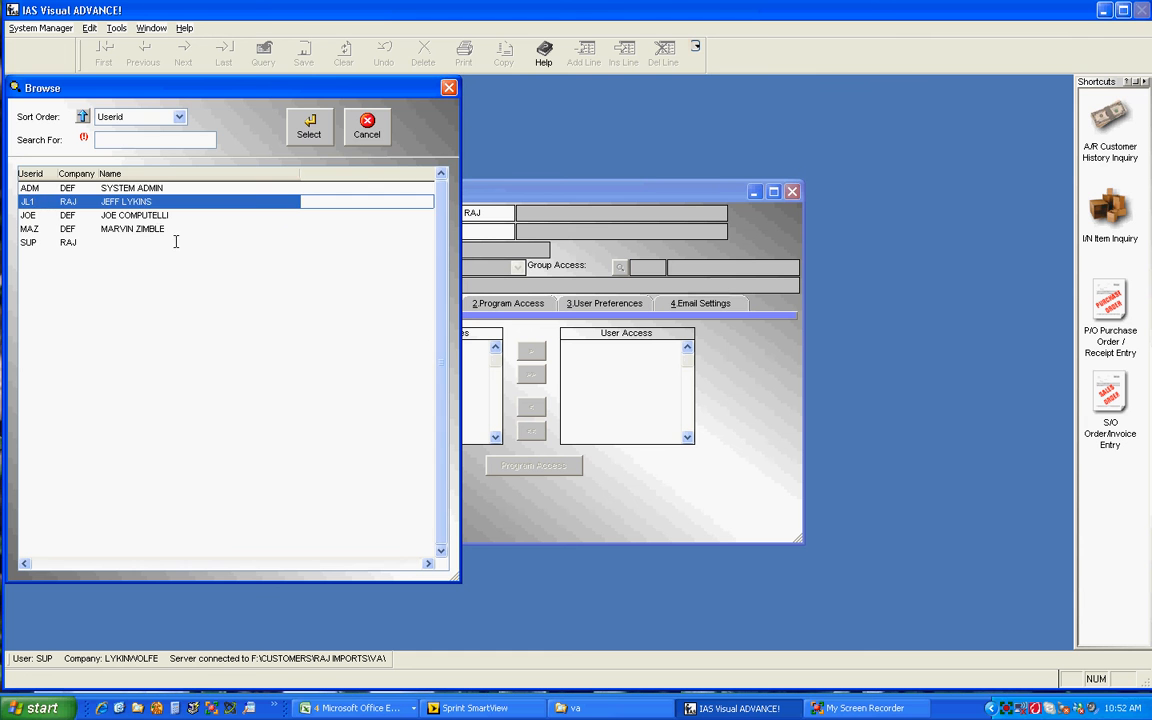
{"action": "left_click", "coordinate": [55, 242]}
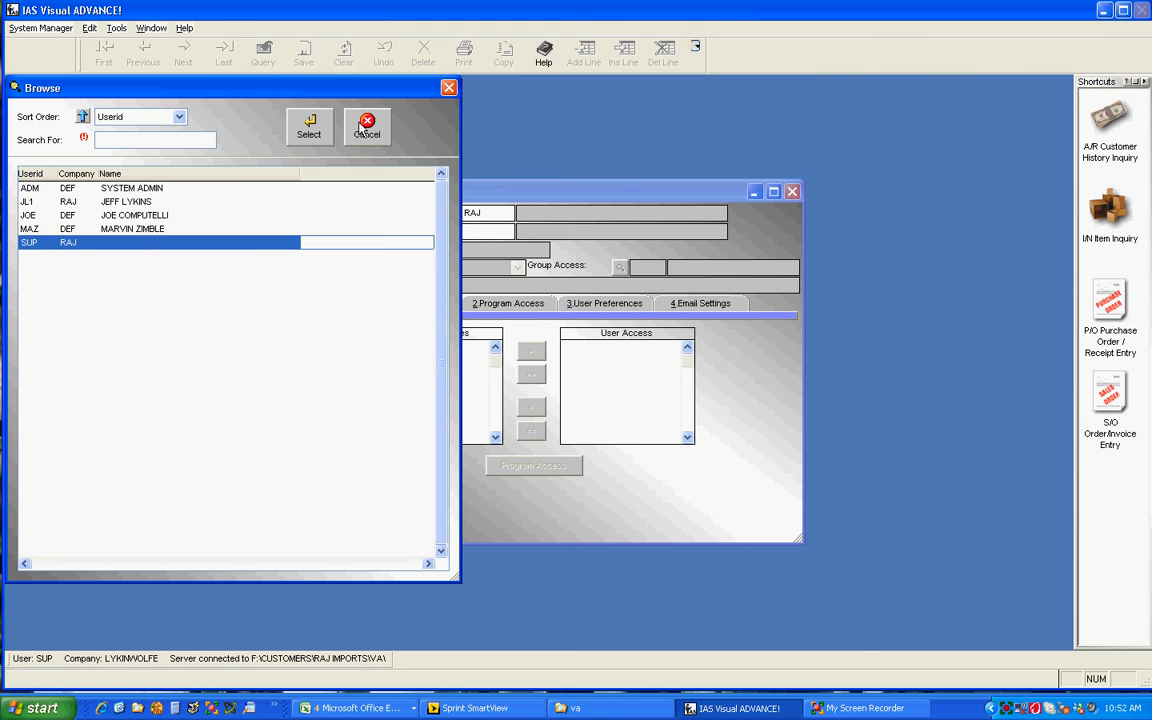
{"action": "left_click", "coordinate": [309, 126]}
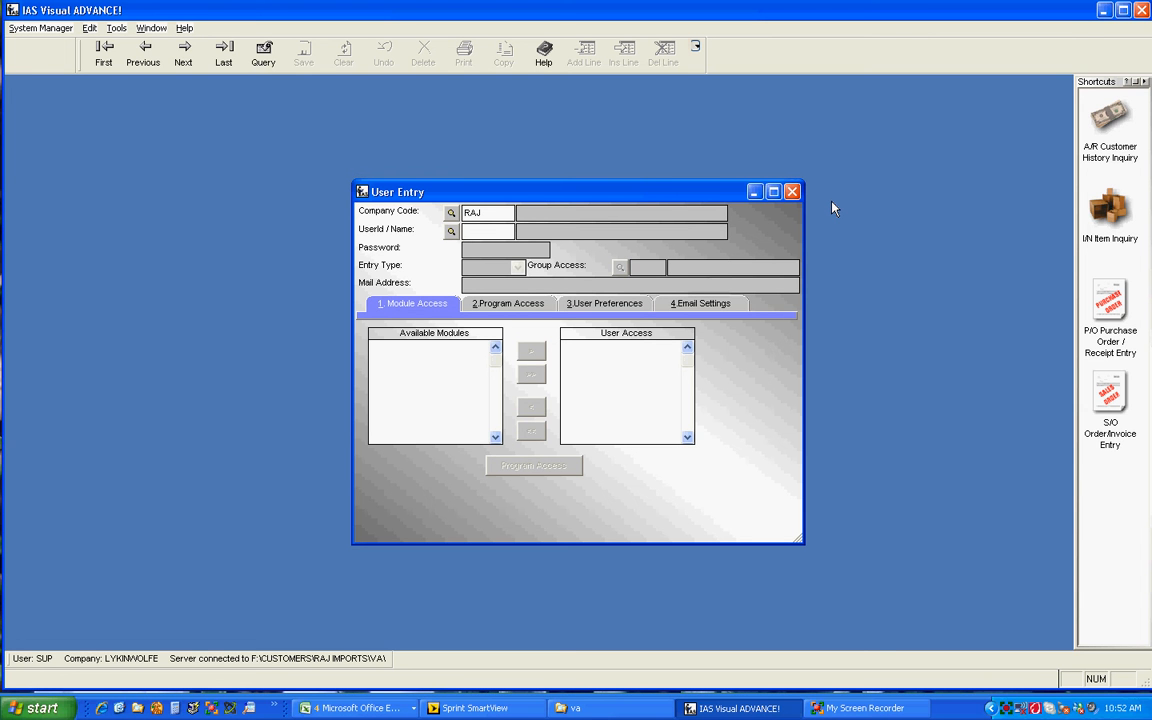
Create user ID JL2 and fill in the user's full name and e-mail address.
{"action": "type", "text": "JL2"}
{"action": "key", "text": "Tab"}
{"action": "key", "text": "Return"}
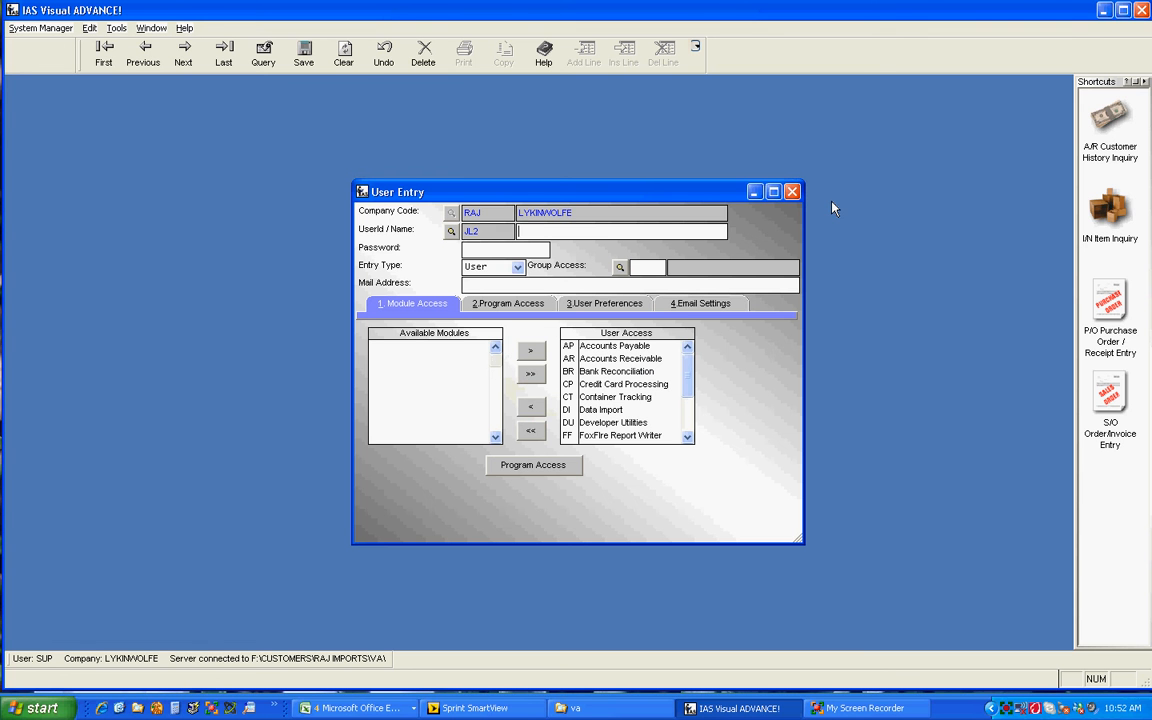
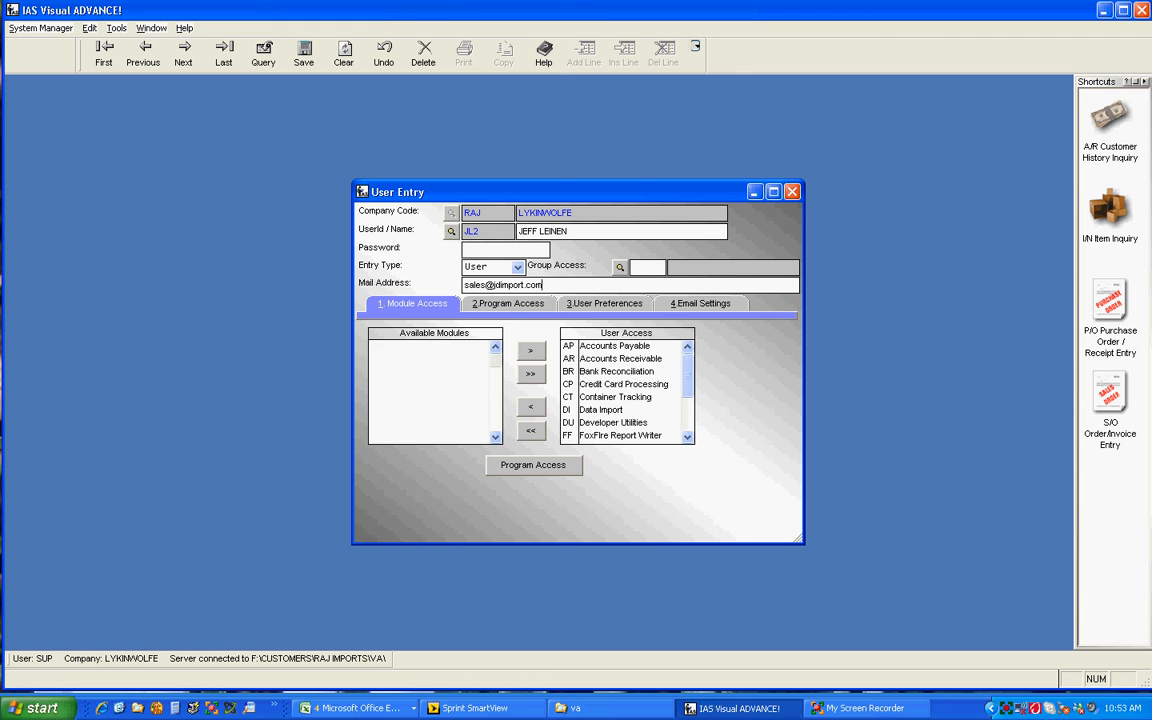
Remove Accounts Payable from the user's module access and add it back.
{"action": "left_click", "coordinate": [622, 347]}
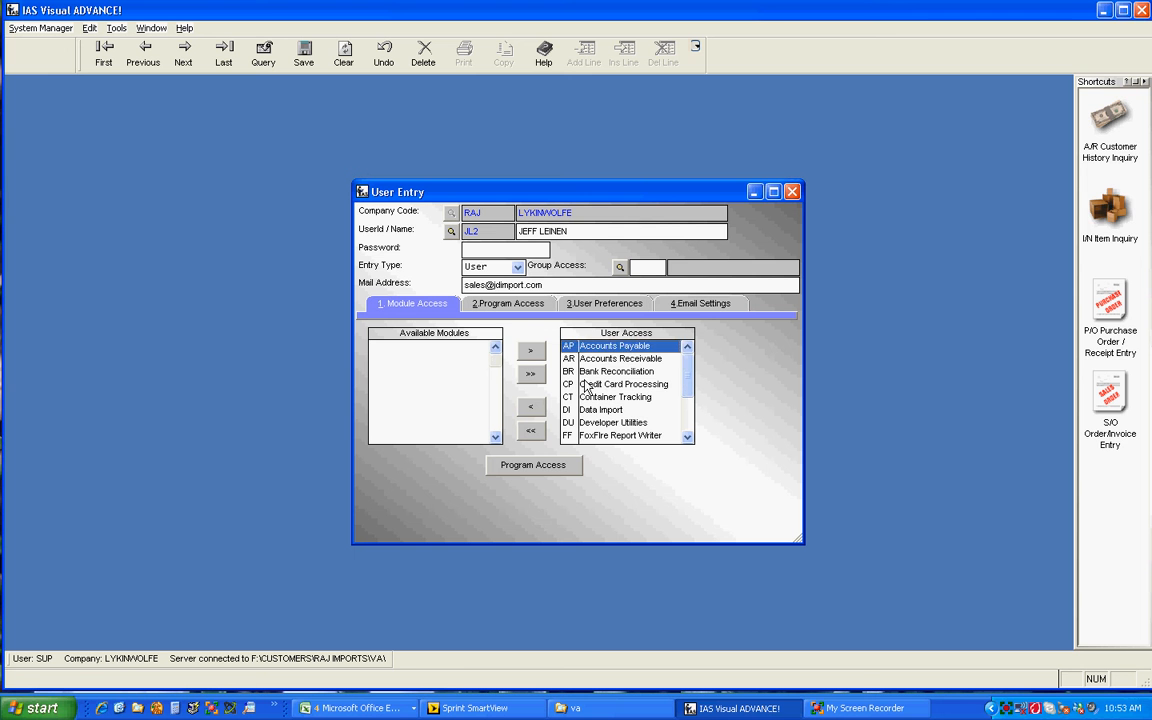
{"action": "left_click", "coordinate": [531, 406]}
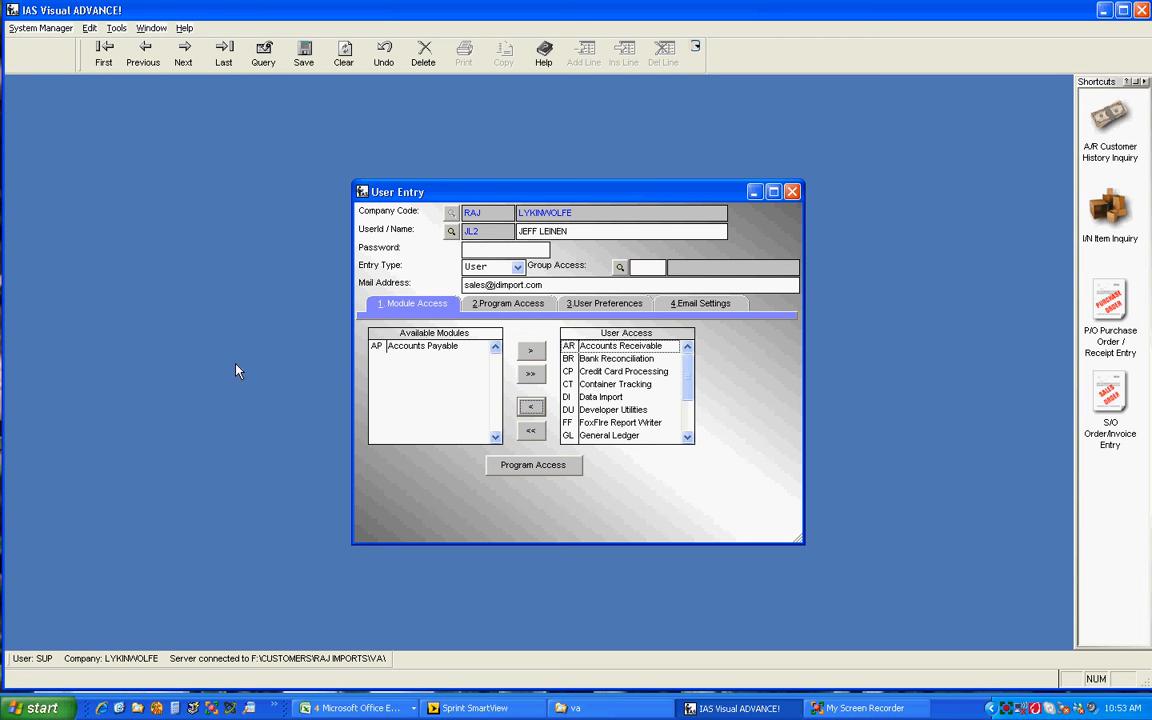
{"action": "left_click", "coordinate": [402, 349]}
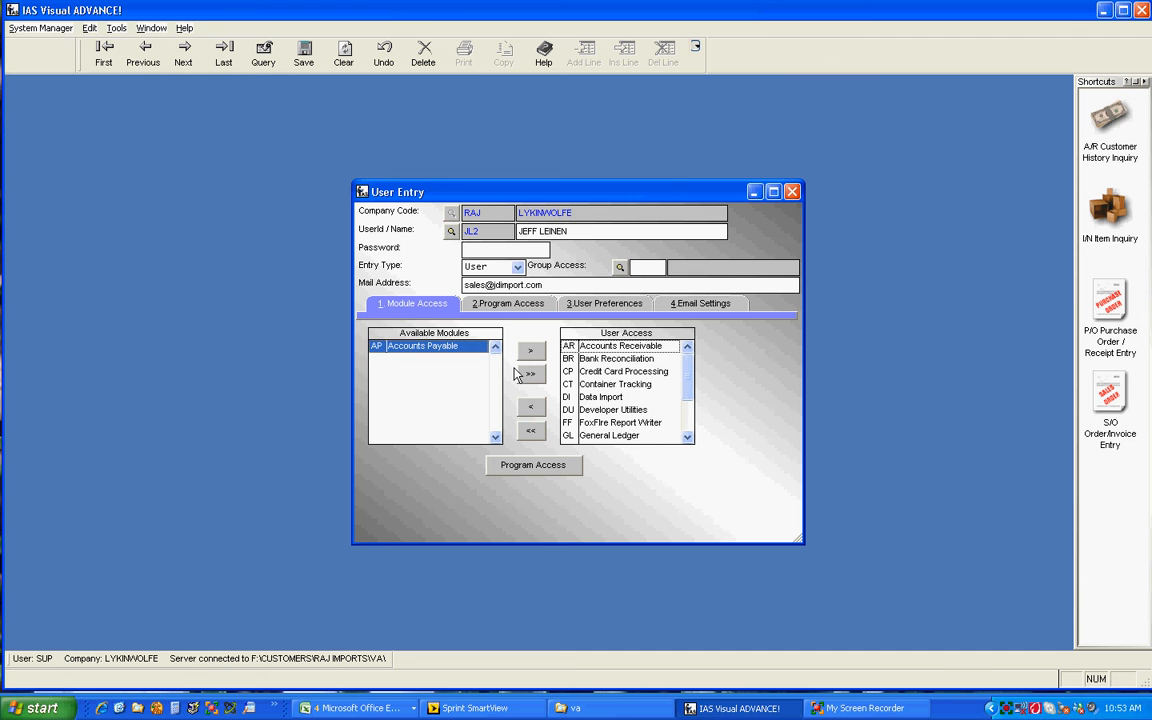
{"action": "left_click", "coordinate": [531, 350]}
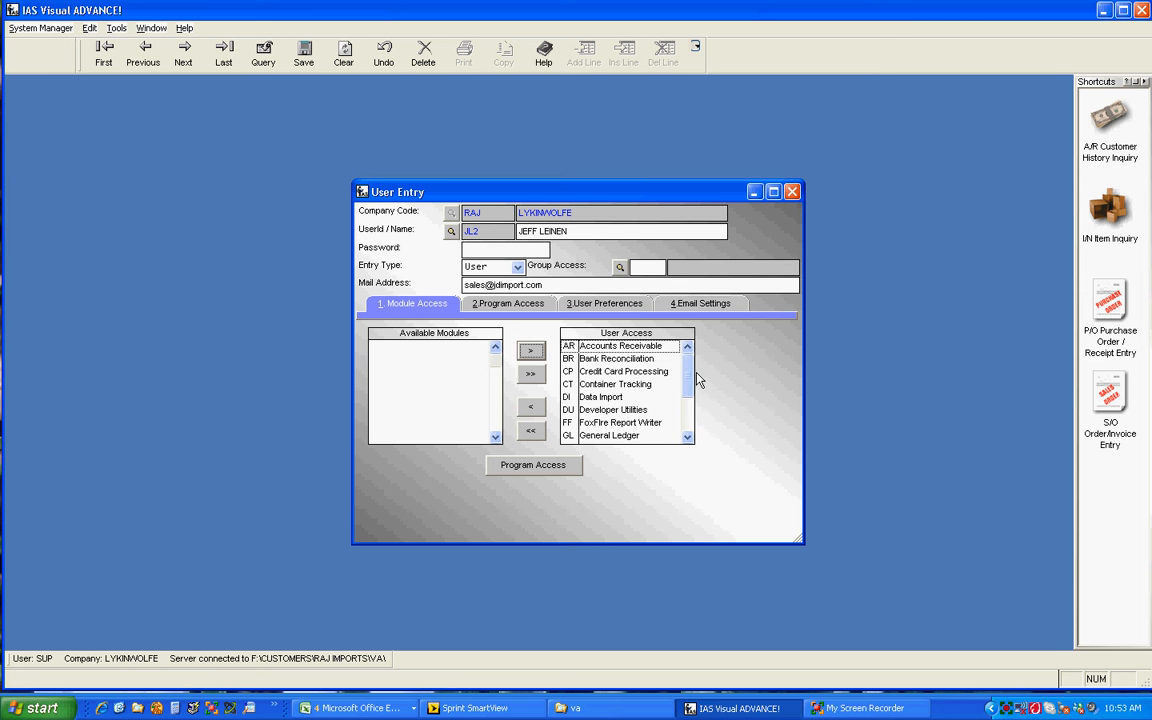
Set program access for G/L Budget Type Entry and G/L Budget Report to No Access.
{"action": "scroll", "coordinate": [688, 410], "scroll_direction": "down", "scroll_amount": 1}
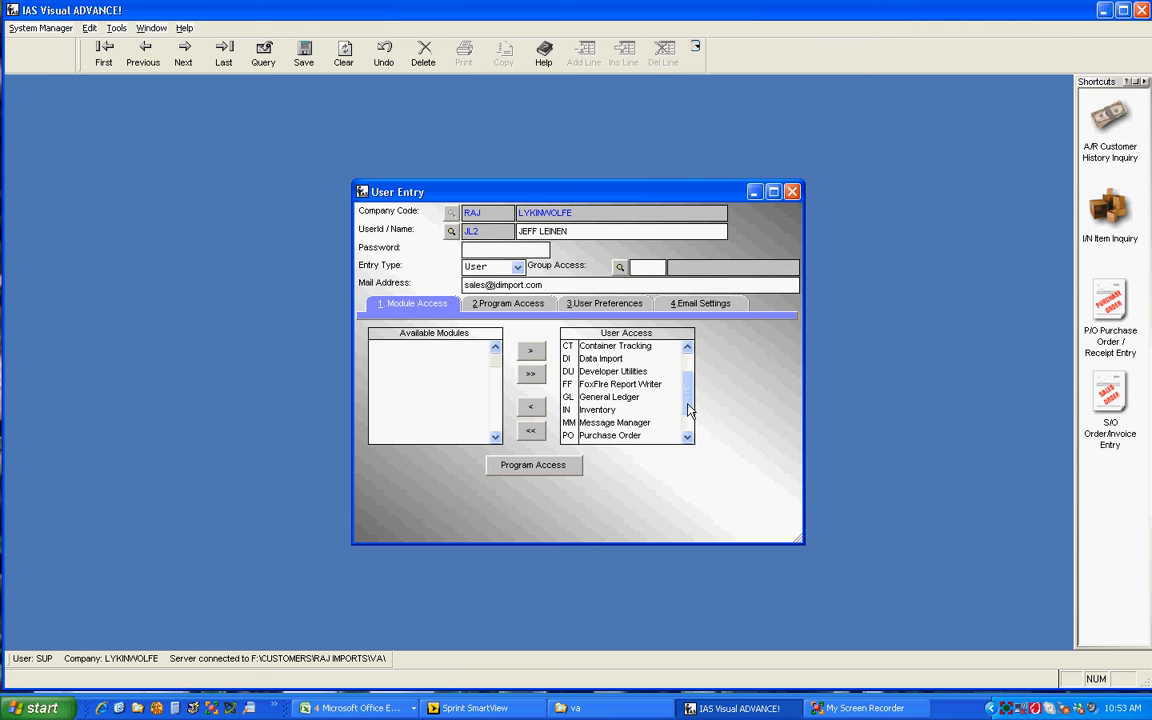
{"action": "left_click", "coordinate": [507, 310]}
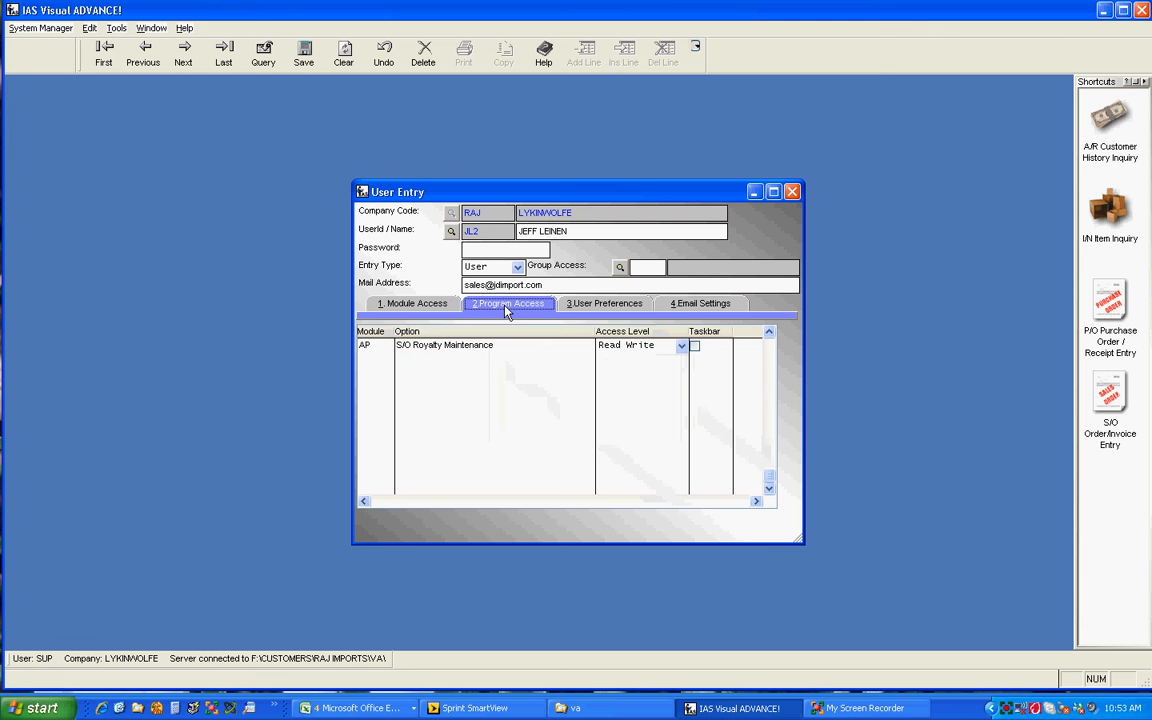
{"action": "left_click", "coordinate": [769, 334]}
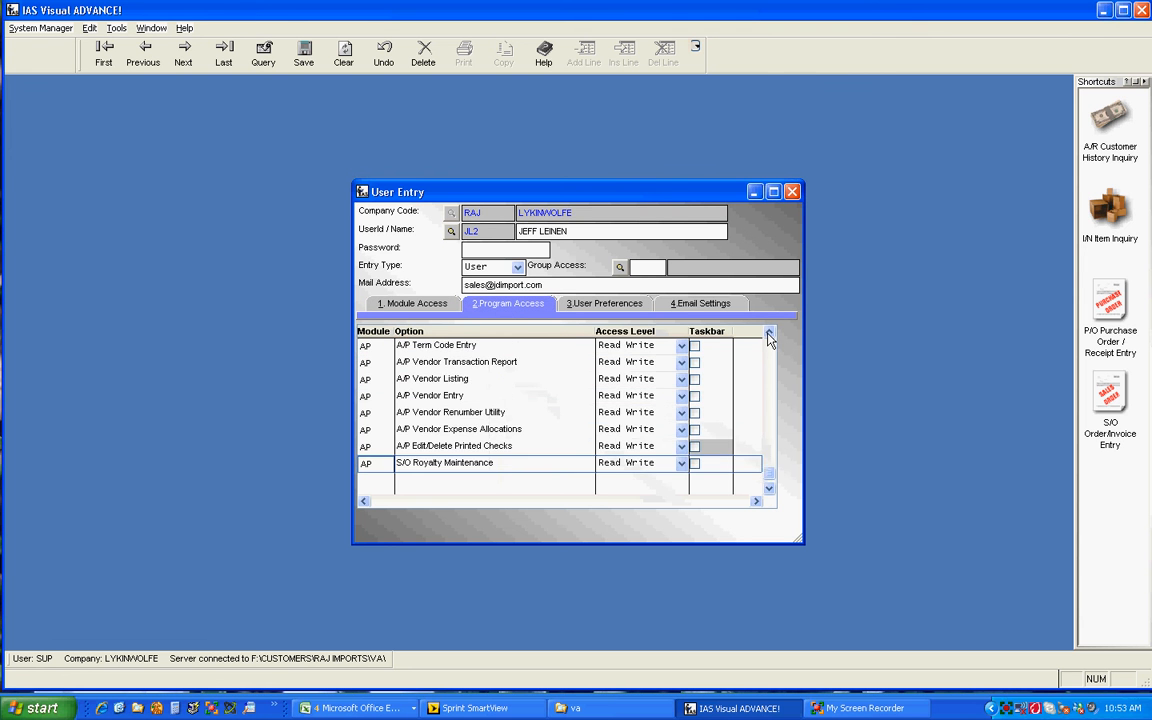
{"action": "left_click", "coordinate": [769, 334]}
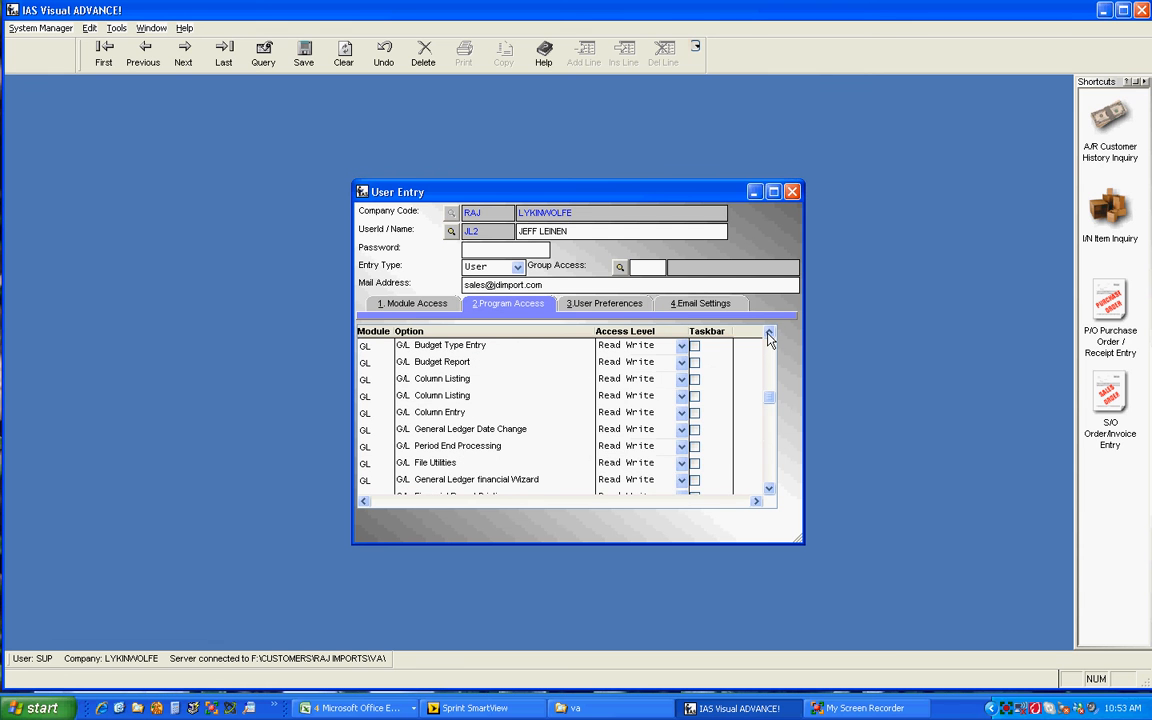
{"action": "left_click", "coordinate": [681, 347]}
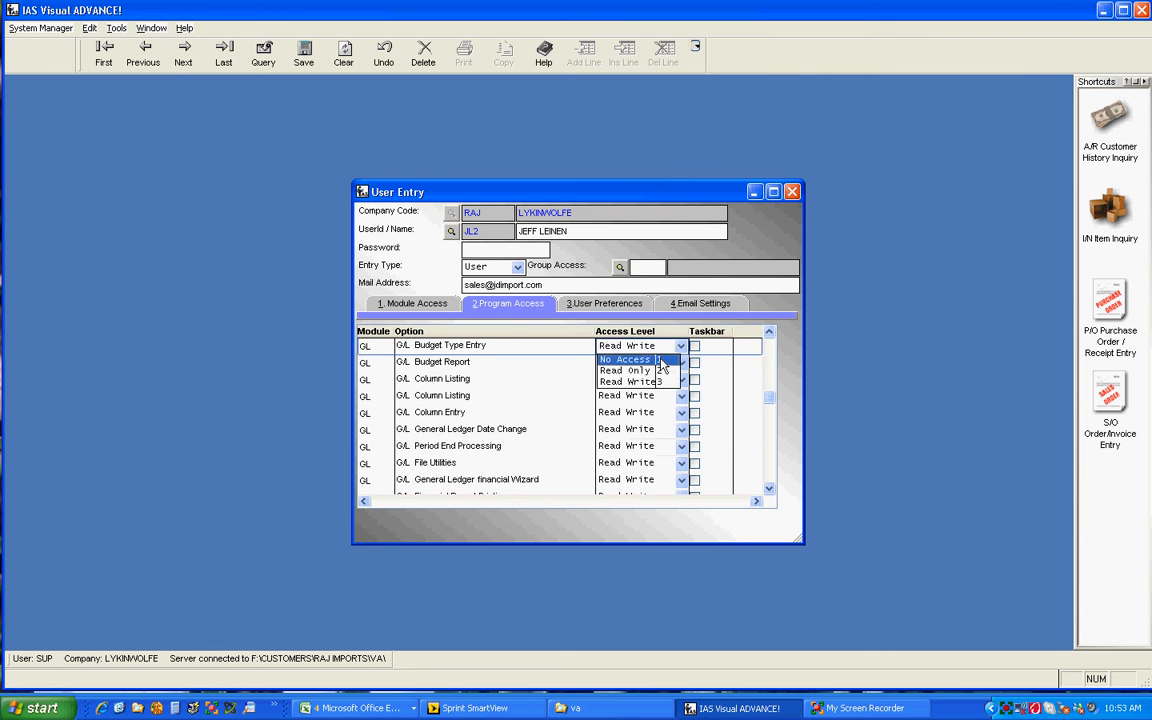
{"action": "left_click", "coordinate": [625, 359]}
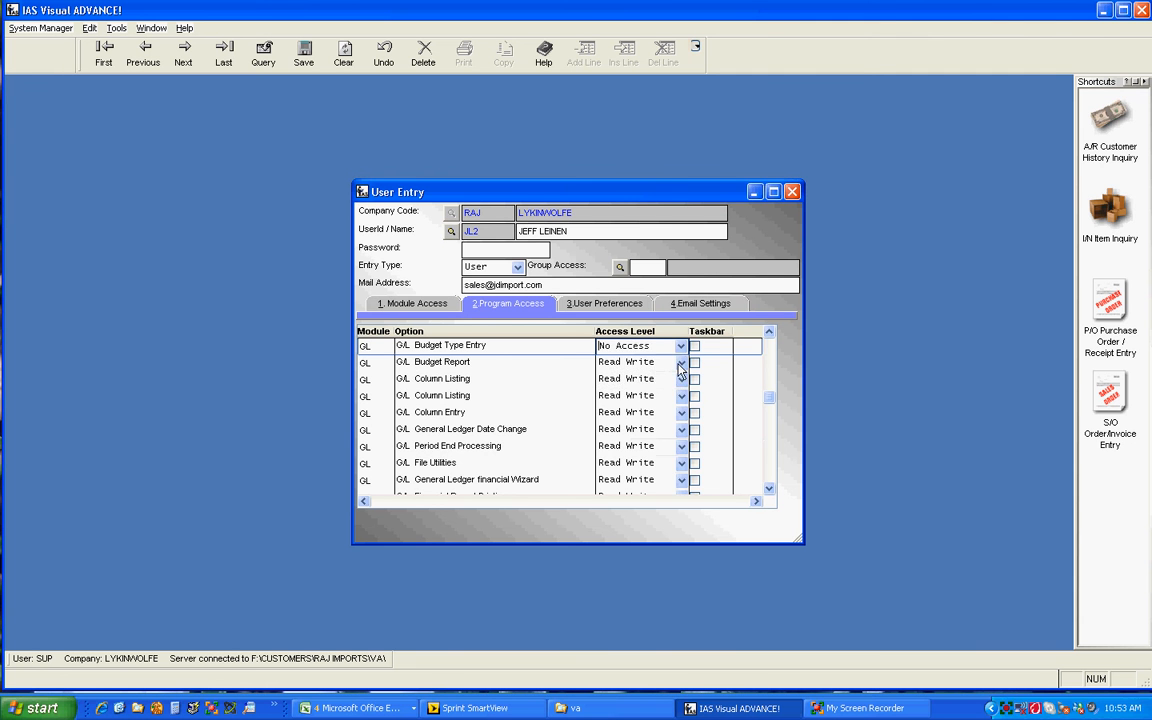
{"action": "left_click", "coordinate": [681, 363]}
{"action": "left_click", "coordinate": [628, 376]}
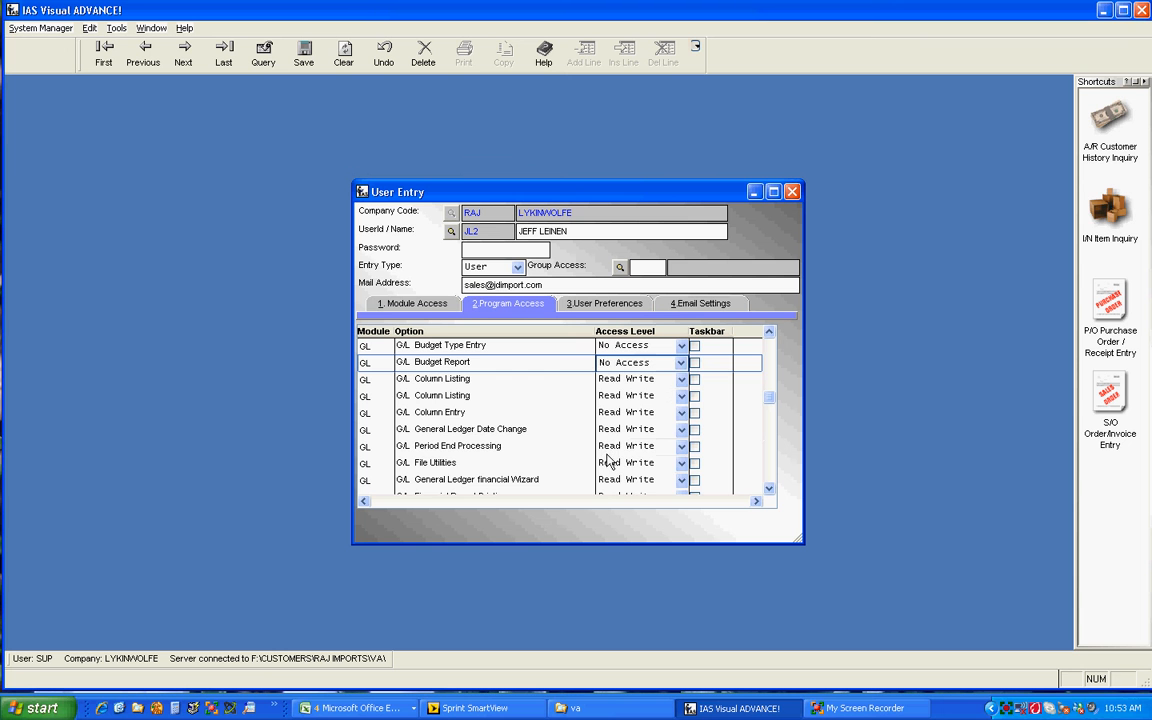
Set program access for G/L Period End Processing and G/L File Utilities to No Access.
{"action": "left_click", "coordinate": [675, 446]}
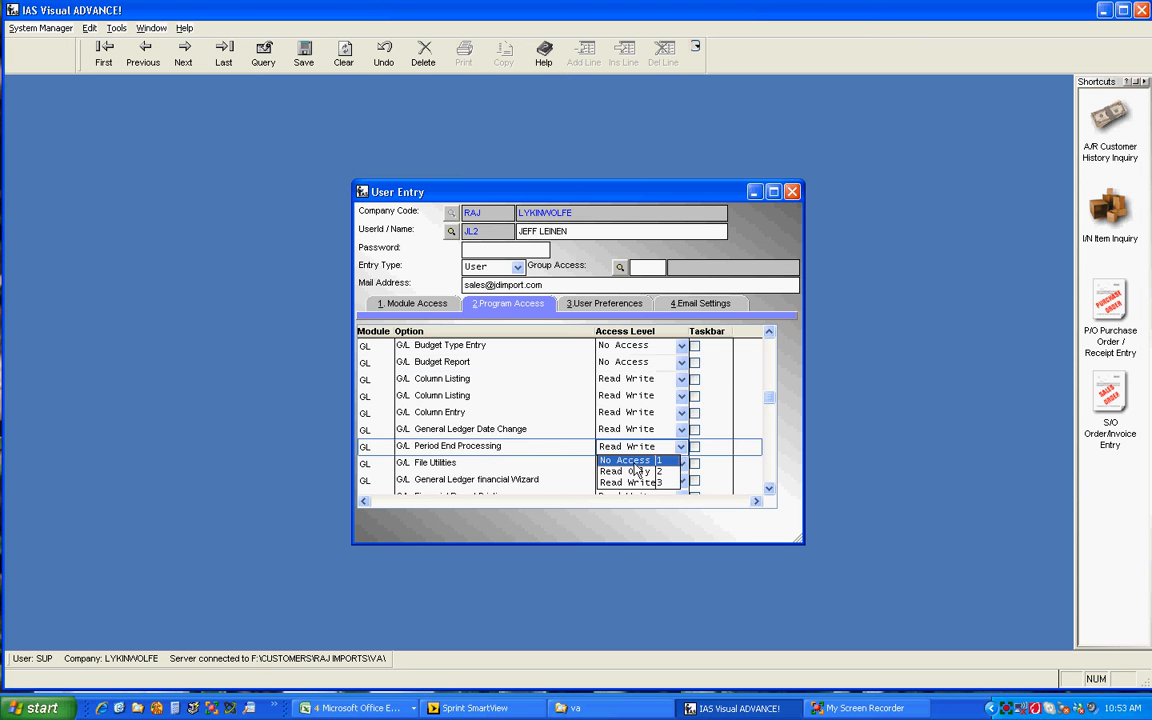
{"action": "left_click", "coordinate": [630, 460]}
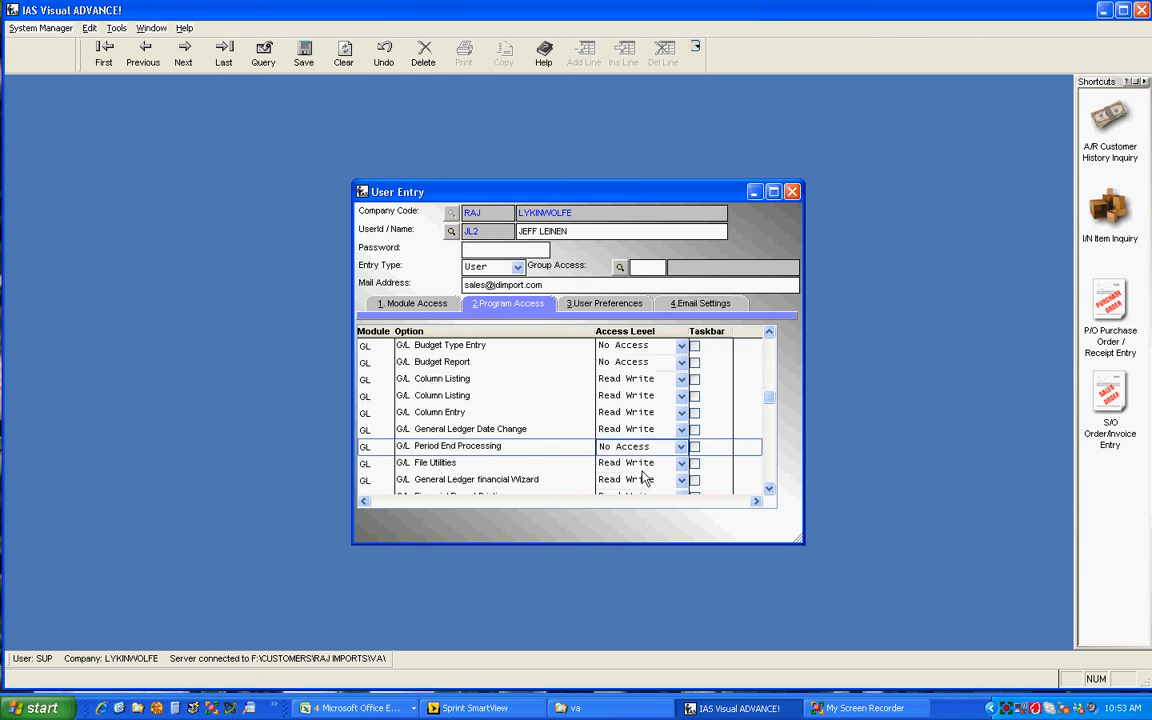
{"action": "left_click", "coordinate": [680, 465]}
{"action": "left_click", "coordinate": [625, 477]}
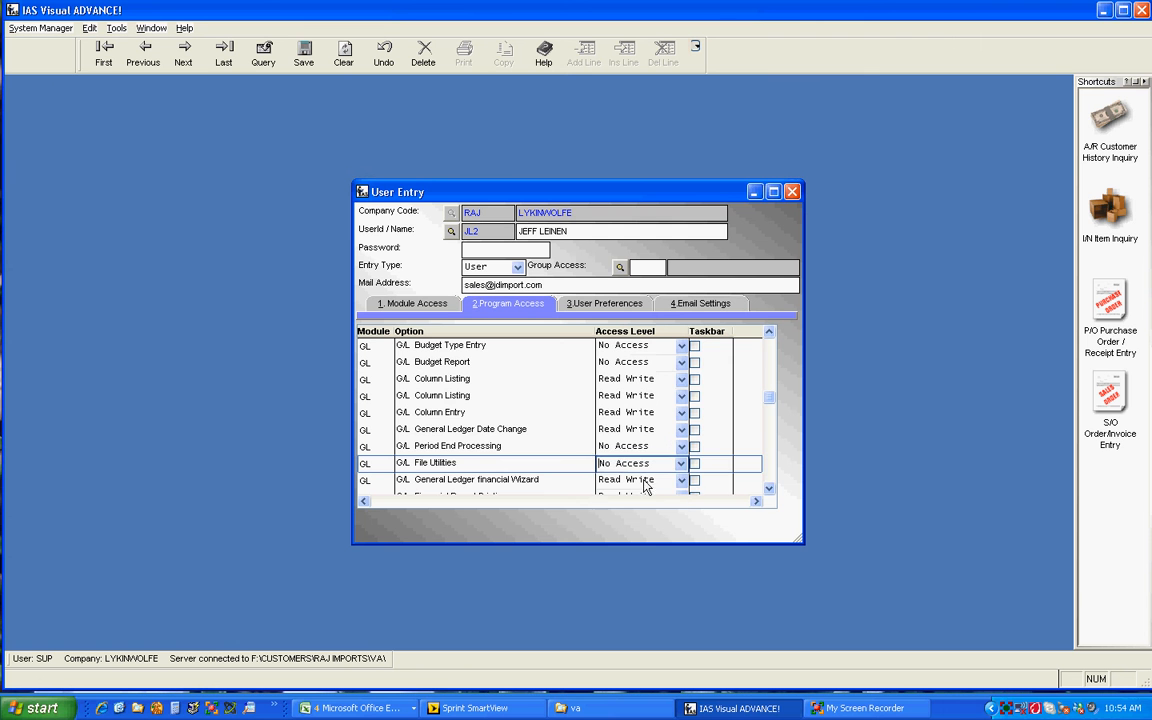
{"action": "left_click", "coordinate": [769, 490]}
{"action": "left_click", "coordinate": [769, 490]}
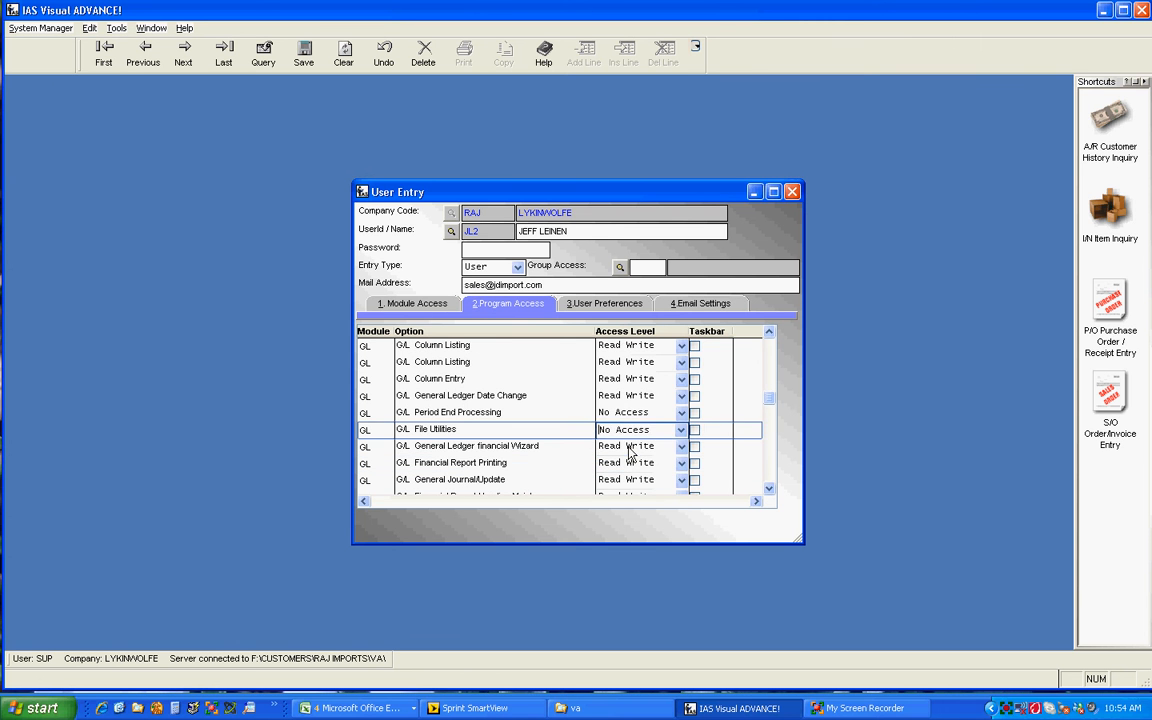
Set program access for G/L General Ledger financial Wizard and G/L Financial Report Printing to No Access.
{"action": "left_click", "coordinate": [631, 450]}
{"action": "left_click", "coordinate": [683, 450]}
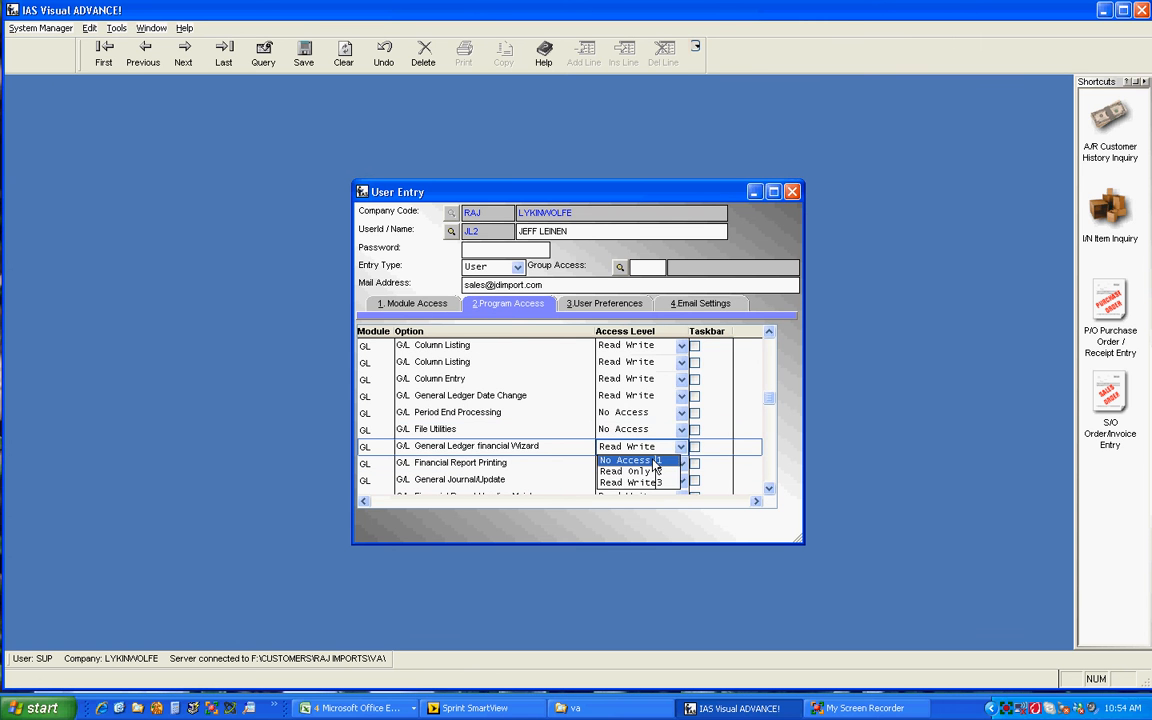
{"action": "left_click", "coordinate": [640, 463]}
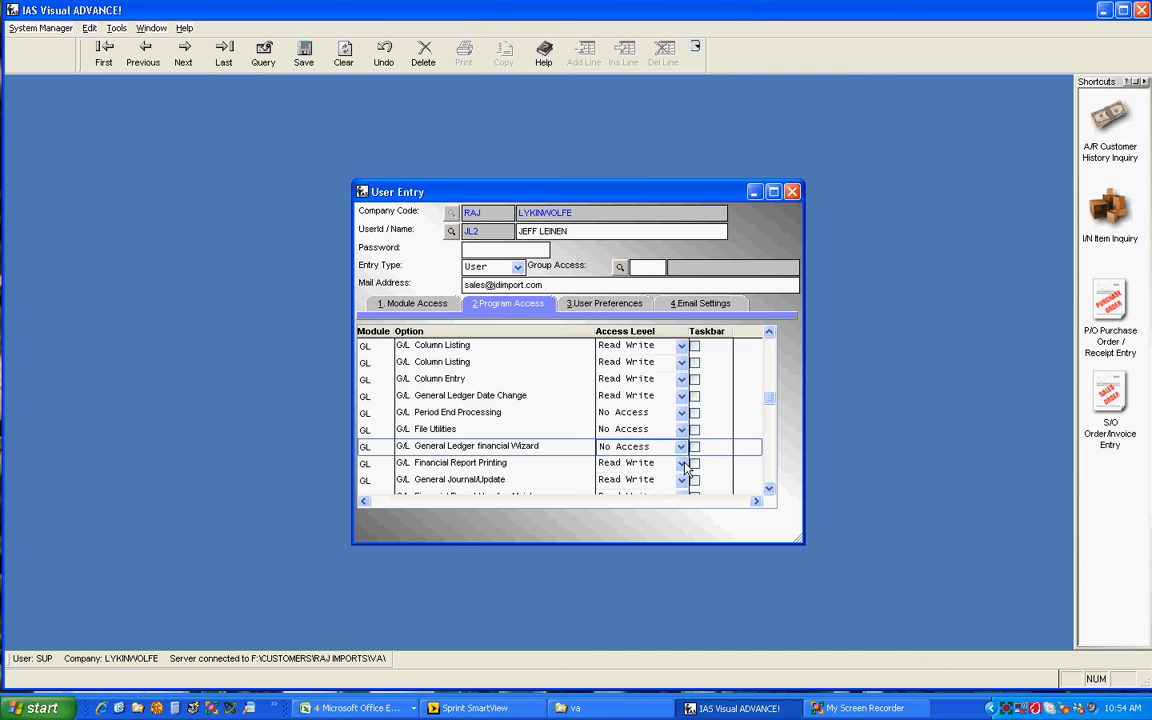
{"action": "left_click", "coordinate": [645, 464]}
{"action": "left_click", "coordinate": [628, 477]}
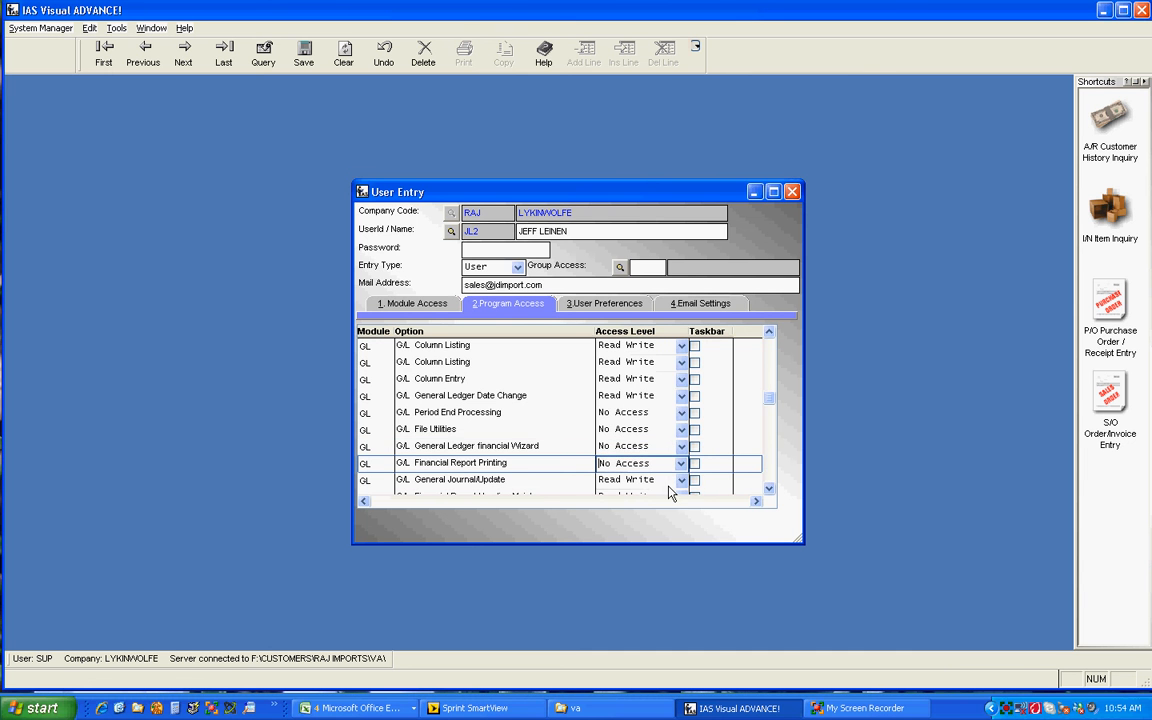
Set program access for G/L General Ledger Report to No Access.
{"action": "left_click", "coordinate": [684, 482]}
{"action": "left_click", "coordinate": [715, 489]}
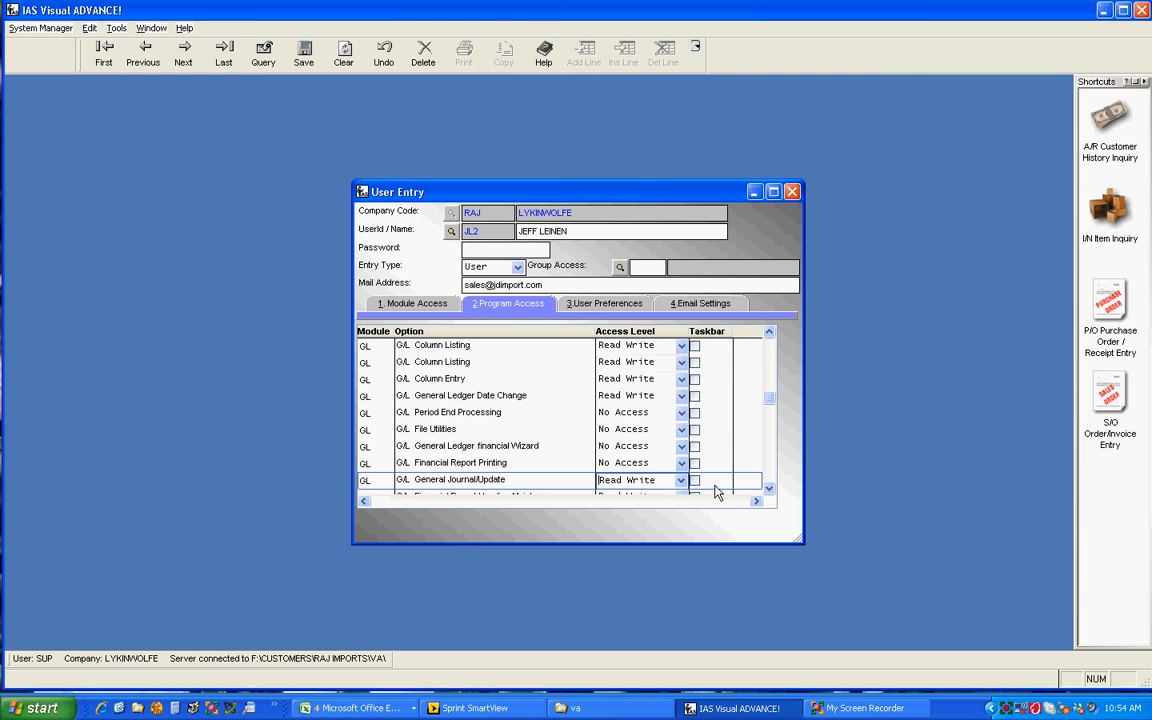
{"action": "left_click", "coordinate": [769, 489]}
{"action": "left_click", "coordinate": [769, 489]}
{"action": "left_click", "coordinate": [769, 490]}
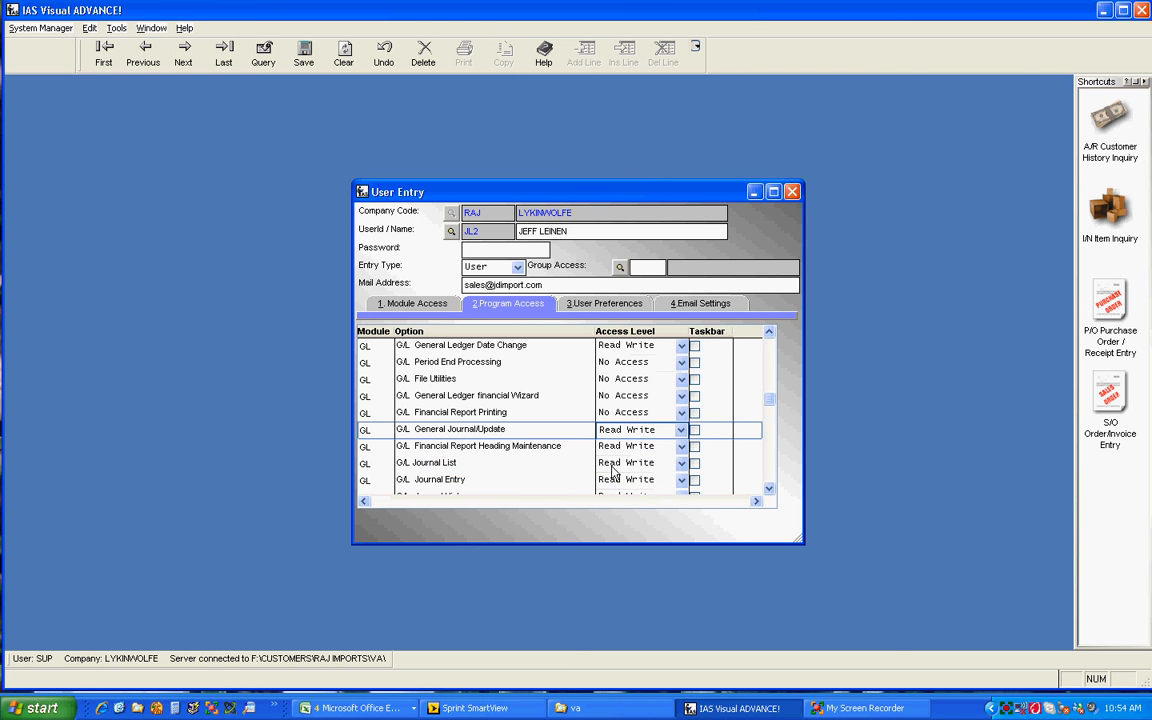
{"action": "left_click", "coordinate": [769, 489]}
{"action": "left_click", "coordinate": [769, 489]}
{"action": "left_click", "coordinate": [769, 489]}
{"action": "left_click", "coordinate": [769, 489]}
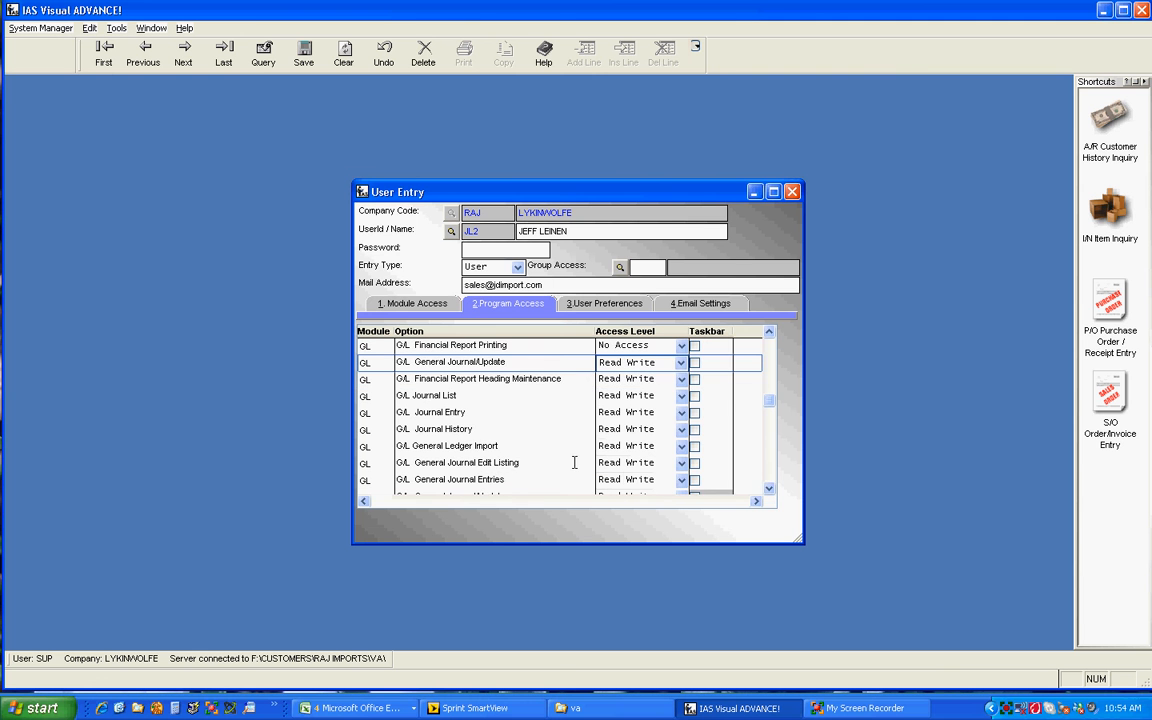
{"action": "left_click", "coordinate": [770, 489]}
{"action": "left_click", "coordinate": [770, 489]}
{"action": "left_click", "coordinate": [770, 489]}
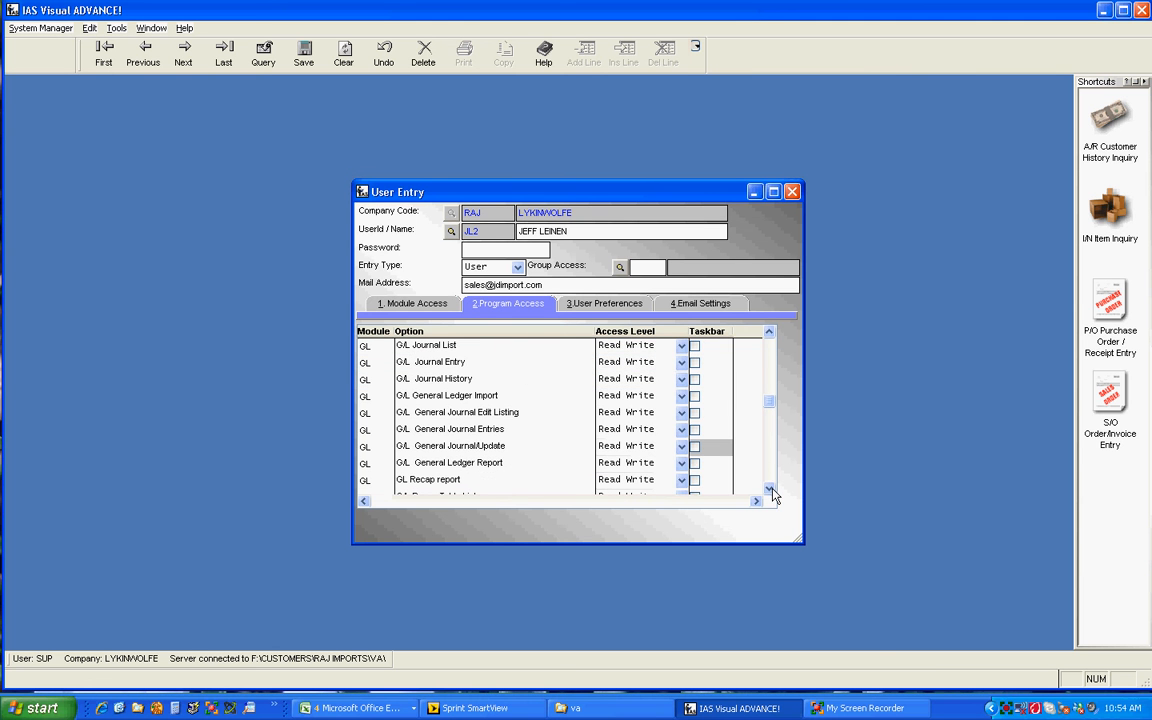
{"action": "left_click", "coordinate": [681, 463]}
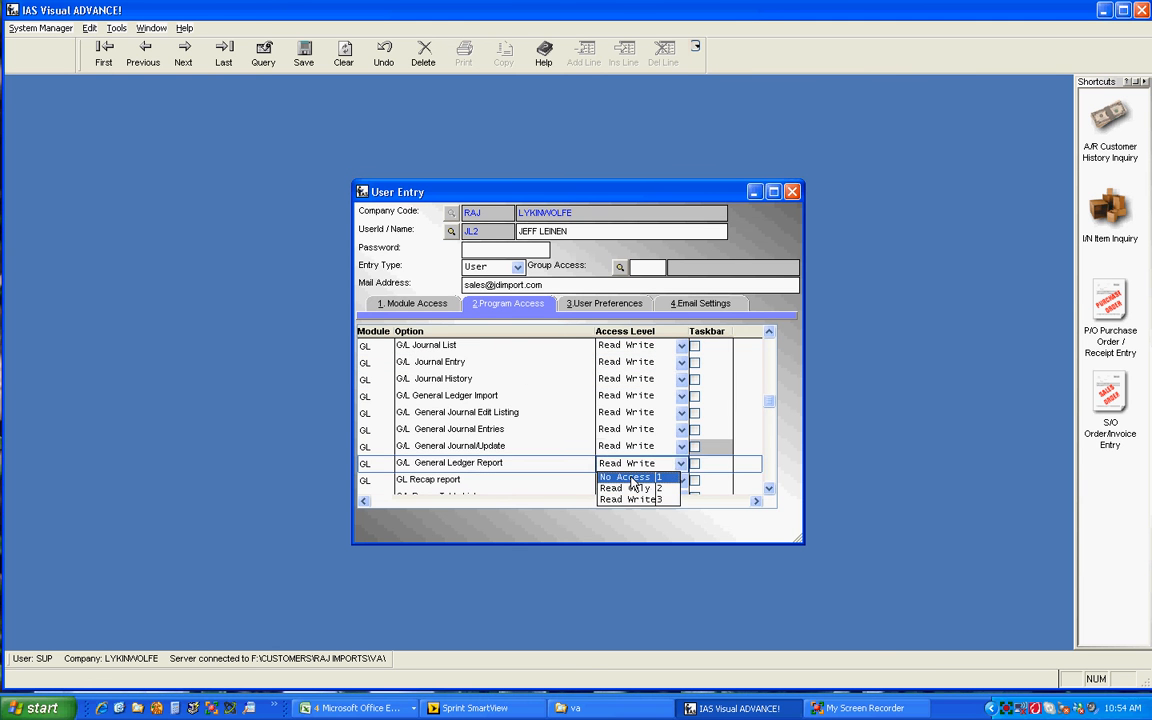
{"action": "left_click", "coordinate": [631, 479]}
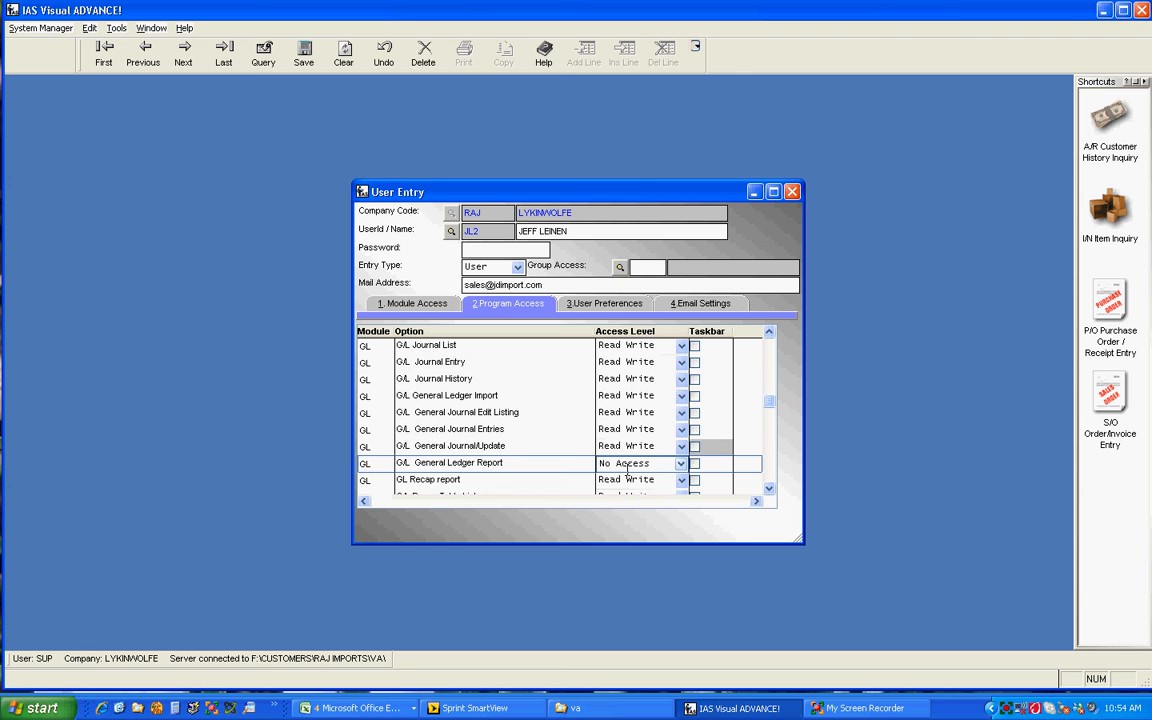
Toggle the taskbar option for G/L Journal Entry.
{"action": "left_click", "coordinate": [695, 362]}
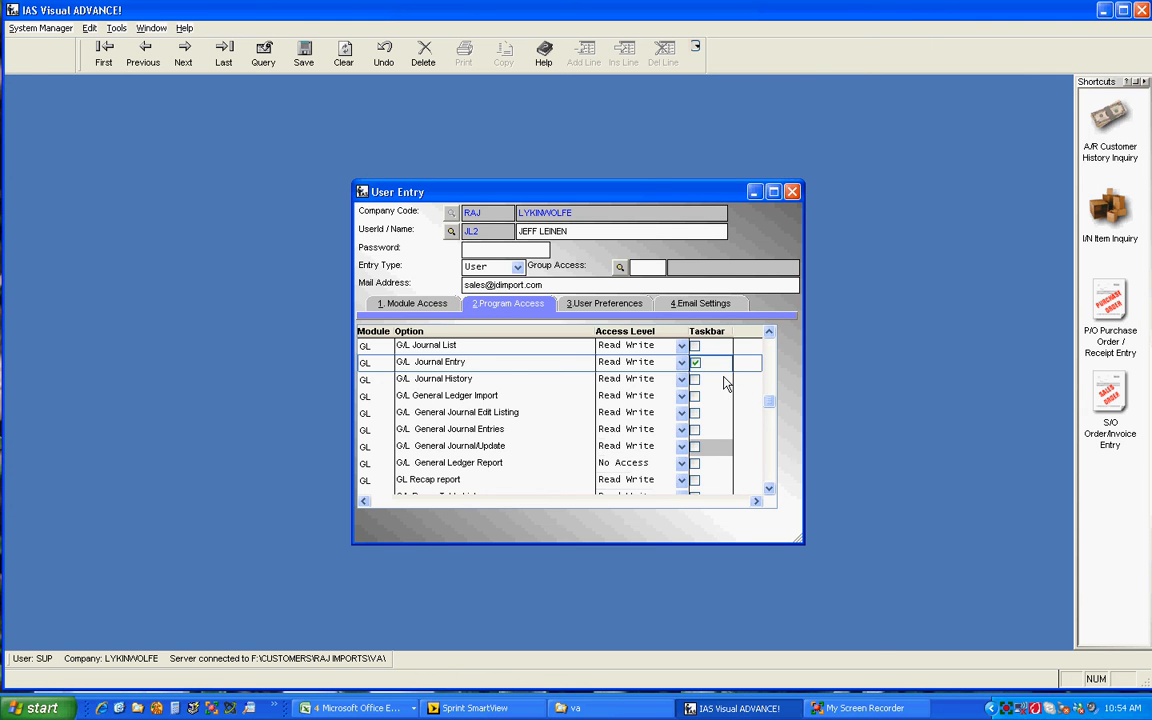
{"action": "left_click", "coordinate": [695, 362]}
In the user preferences, enable Save Form Position and Save Grid Column Resizing.
{"action": "left_click", "coordinate": [610, 305]}
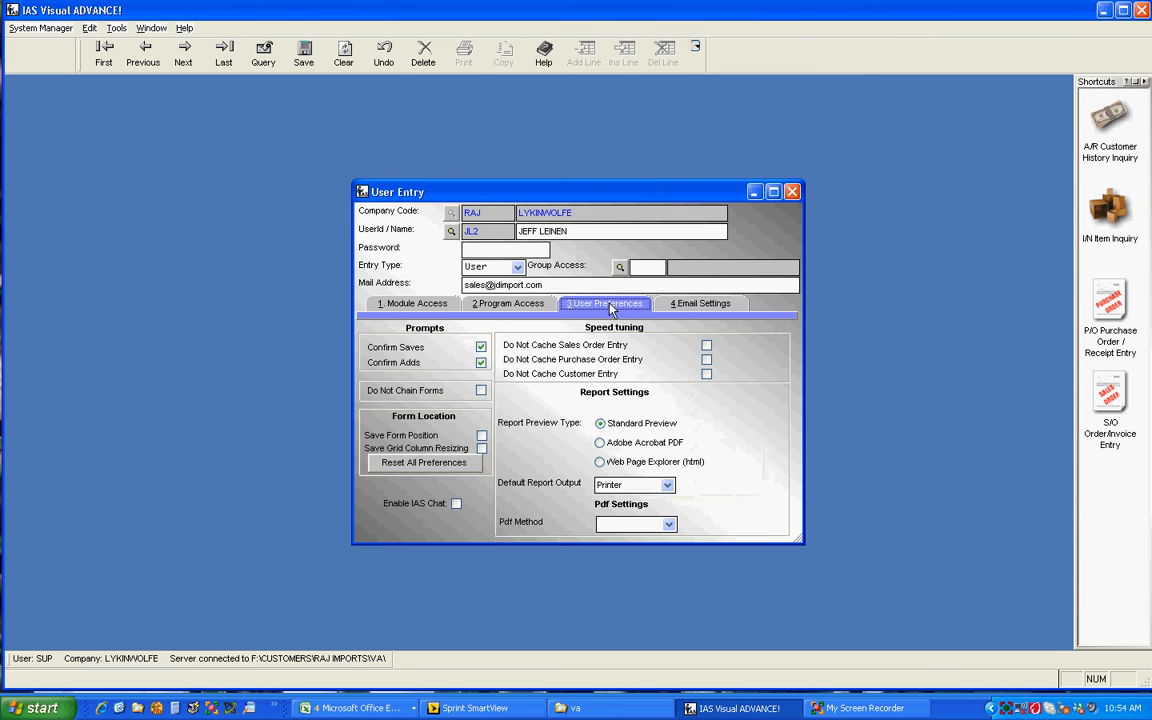
{"action": "left_click", "coordinate": [480, 437]}
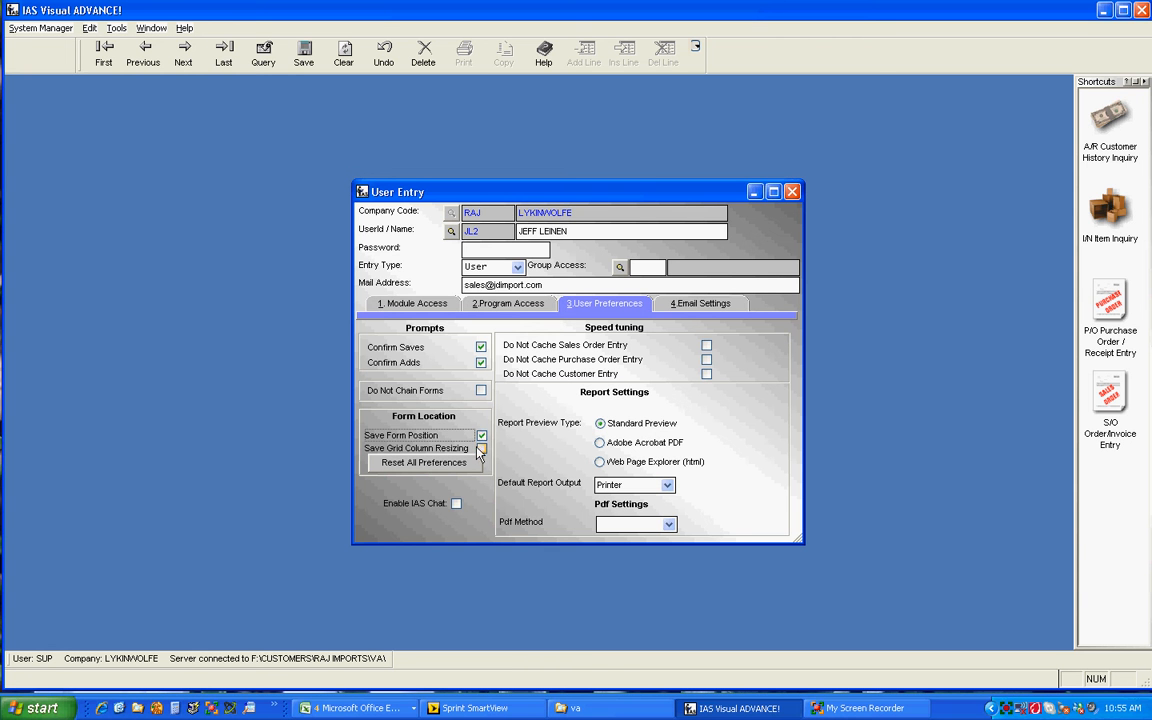
{"action": "left_click", "coordinate": [482, 449]}
Enable Do Not Cache for Sales Order Entry, Purchase Order Entry and Customer Entry.
{"action": "left_click", "coordinate": [707, 345]}
{"action": "left_click", "coordinate": [707, 359]}
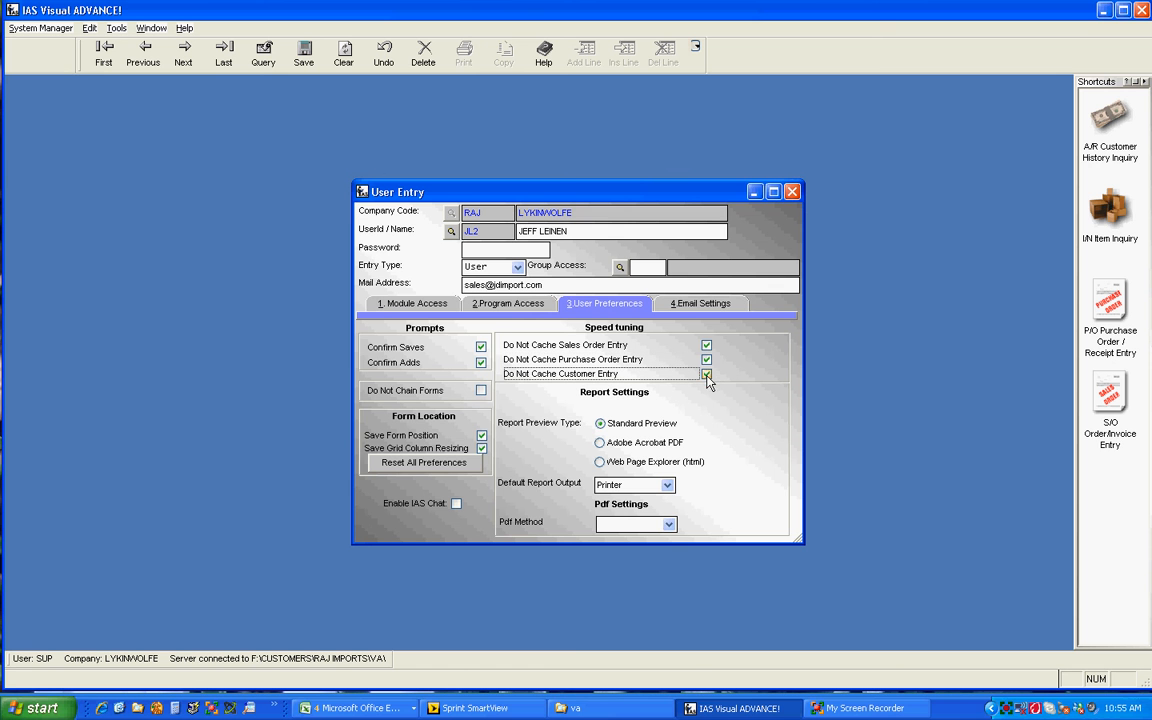
{"action": "left_click", "coordinate": [707, 373]}
In the e-mail settings, choose the MAPI e-mail method and enable the BCC address.
{"action": "left_click", "coordinate": [711, 310]}
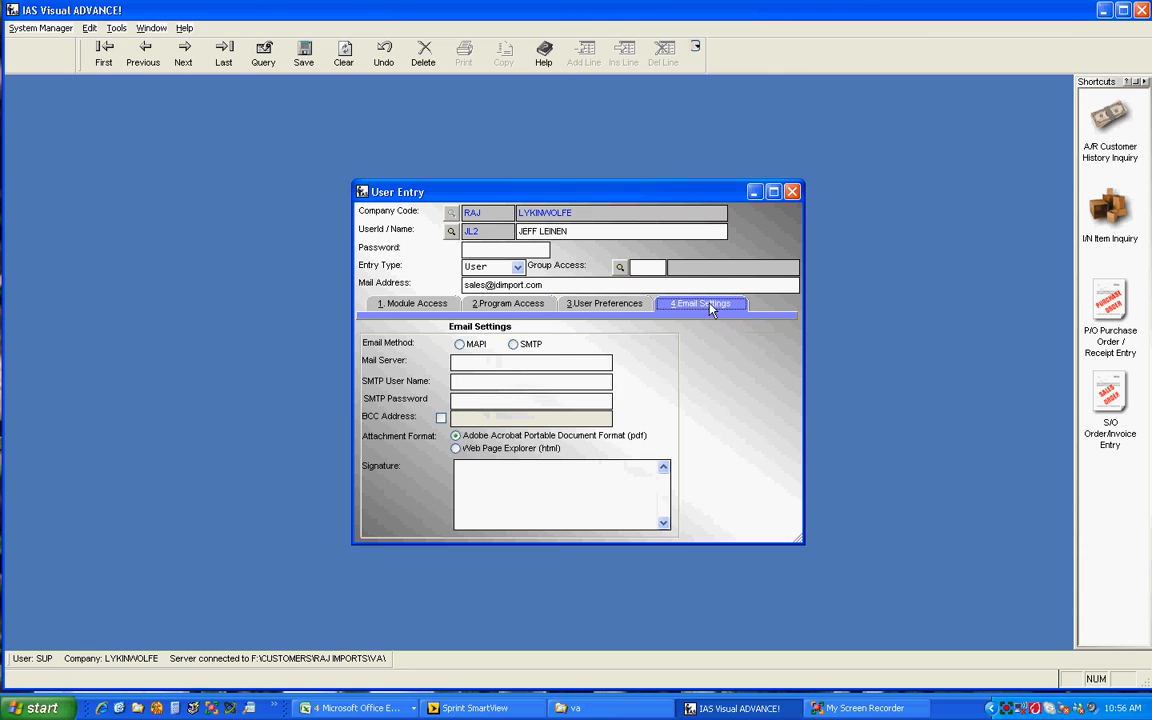
{"action": "left_click", "coordinate": [460, 345]}
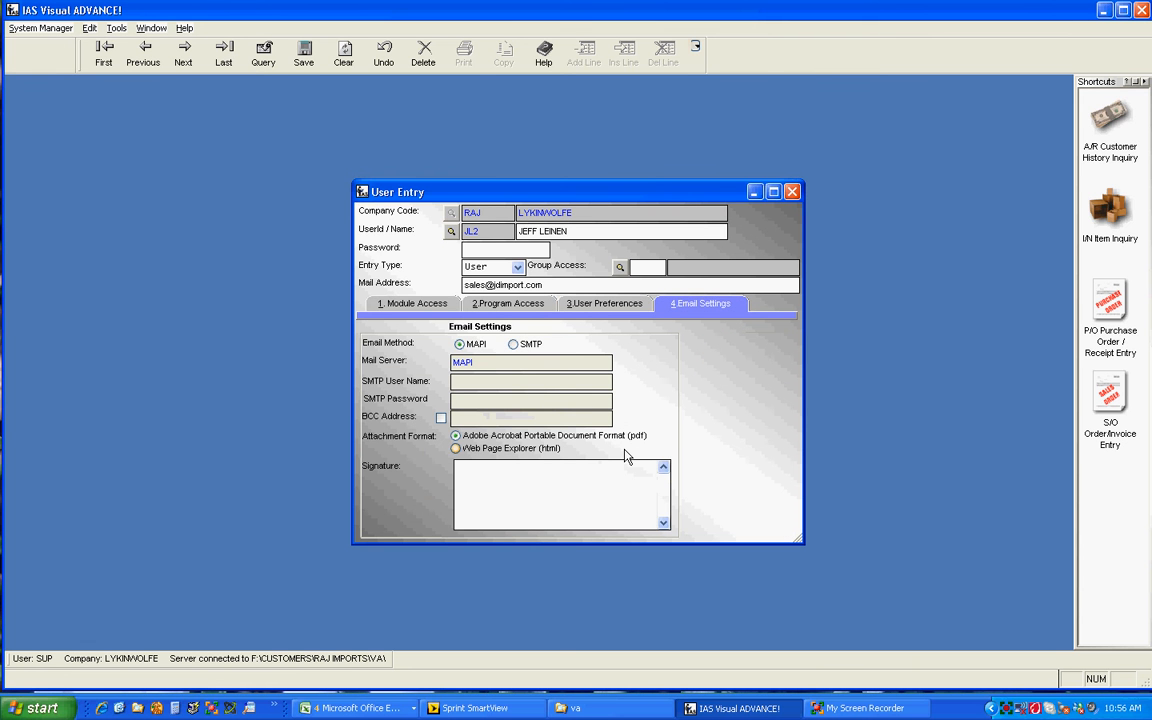
{"action": "left_click", "coordinate": [441, 418]}
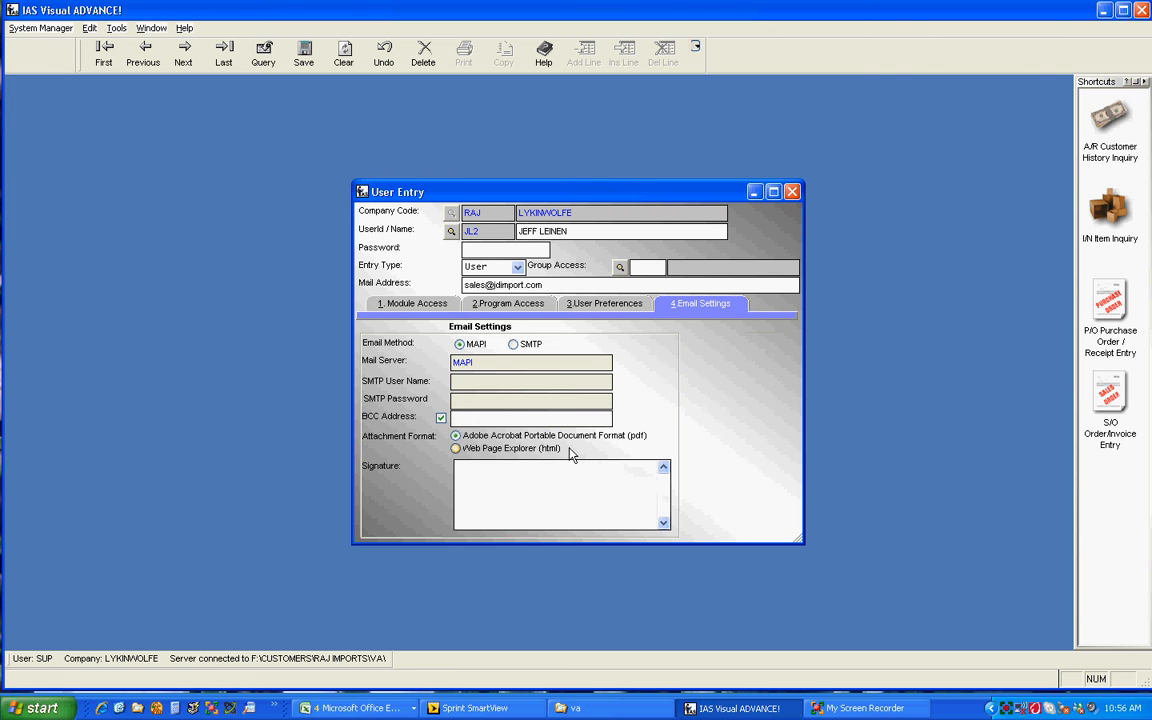
Copy the user's mail address into the BCC address field.
{"action": "left_click_drag", "start_coordinate": [545, 286], "coordinate": [465, 289]}
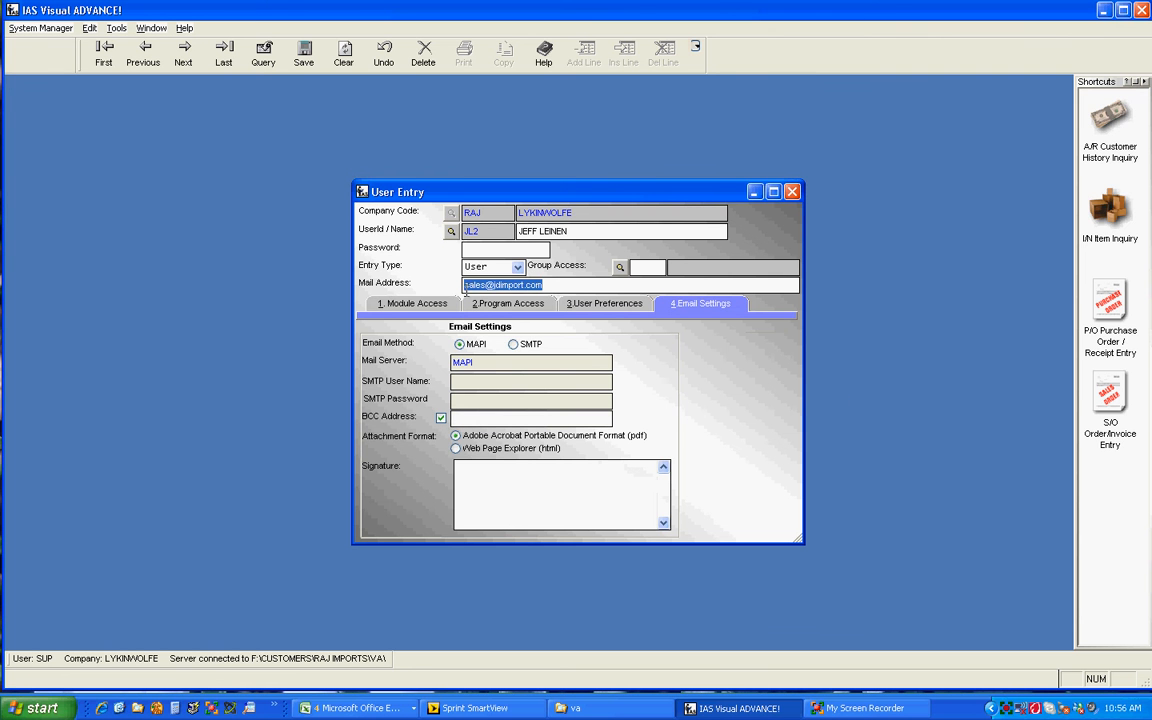
{"action": "right_click", "coordinate": [465, 289]}
{"action": "left_click", "coordinate": [486, 314]}
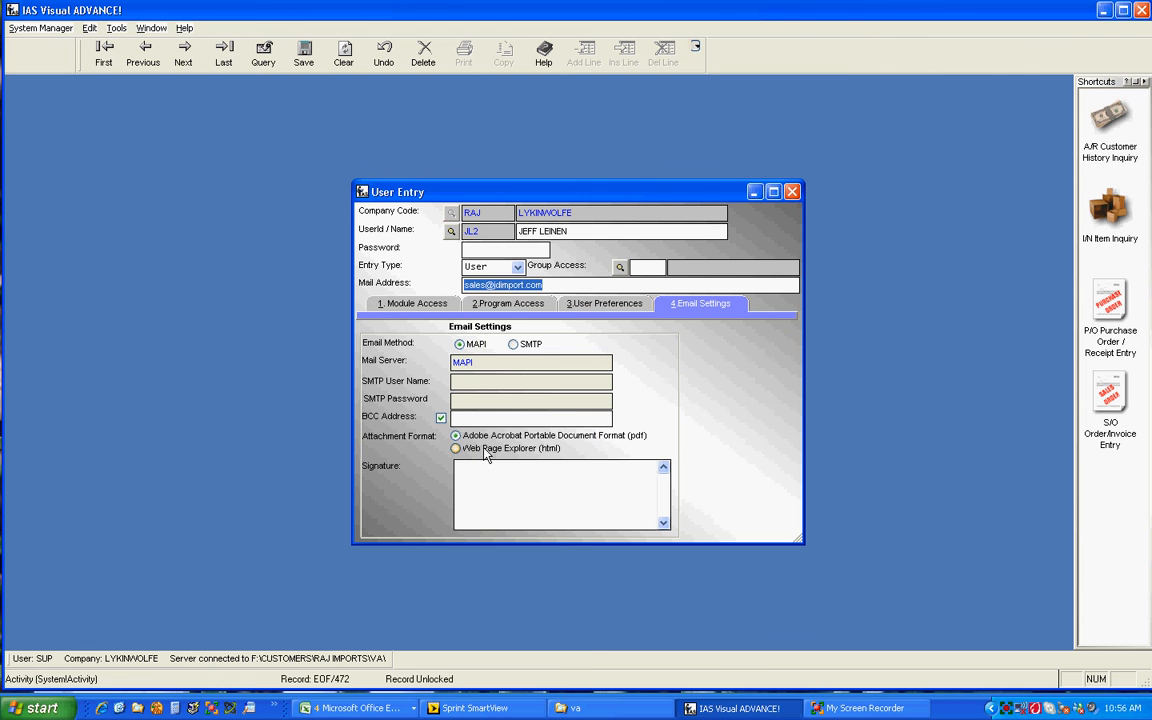
{"action": "left_click", "coordinate": [470, 418]}
{"action": "right_click", "coordinate": [470, 418]}
{"action": "left_click", "coordinate": [488, 466]}
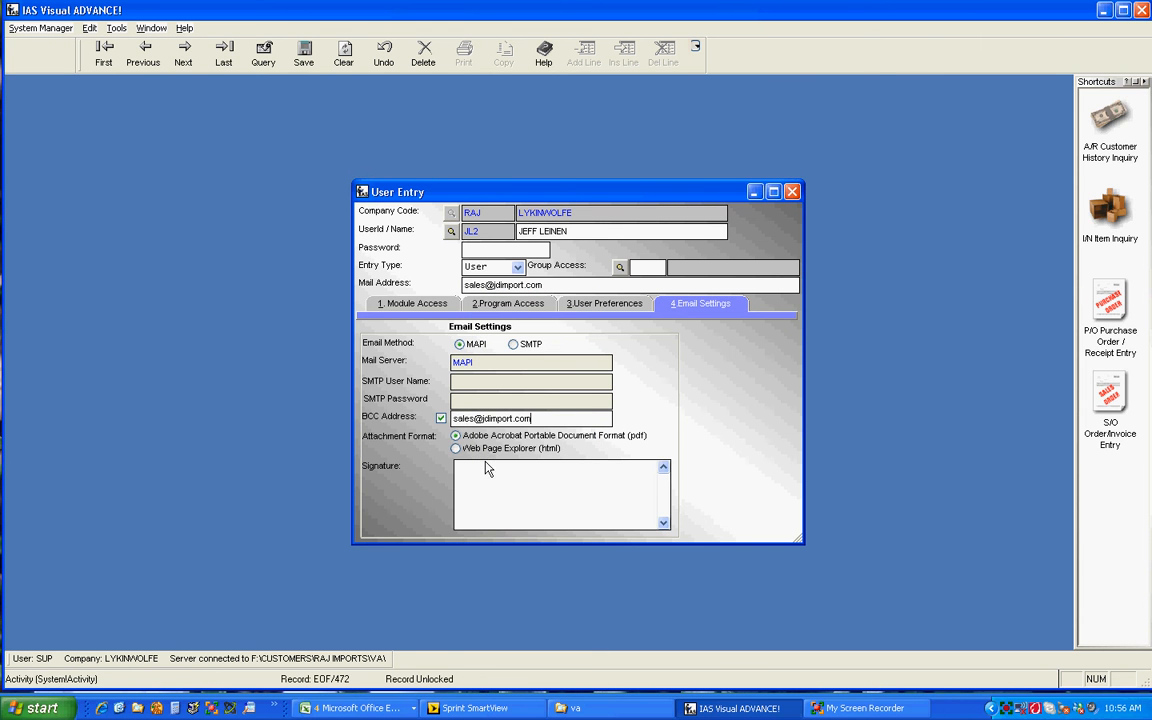
Enter the user's full name and the title National Sales Manager as the e-mail signature.
{"action": "left_click", "coordinate": [488, 468]}
{"action": "type", "text": "National Sales"}
{"action": "type", "text": " Manager"}
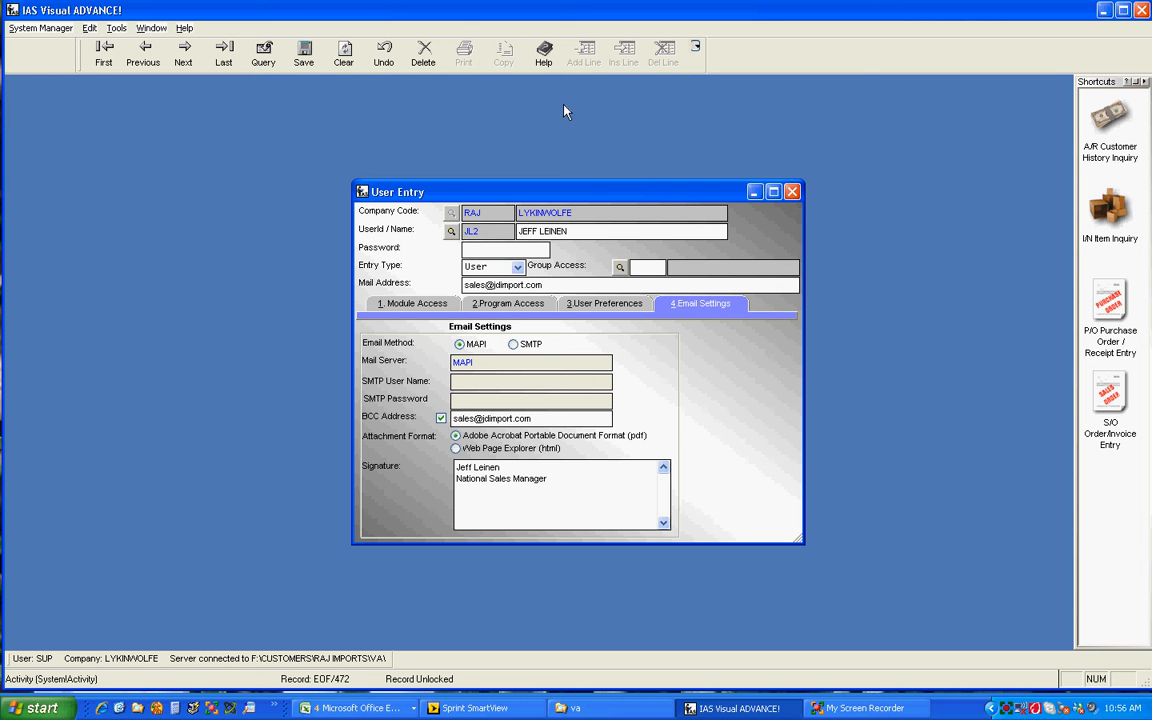
Save the user record and close the User Entry window.
{"action": "left_click", "coordinate": [303, 66]}
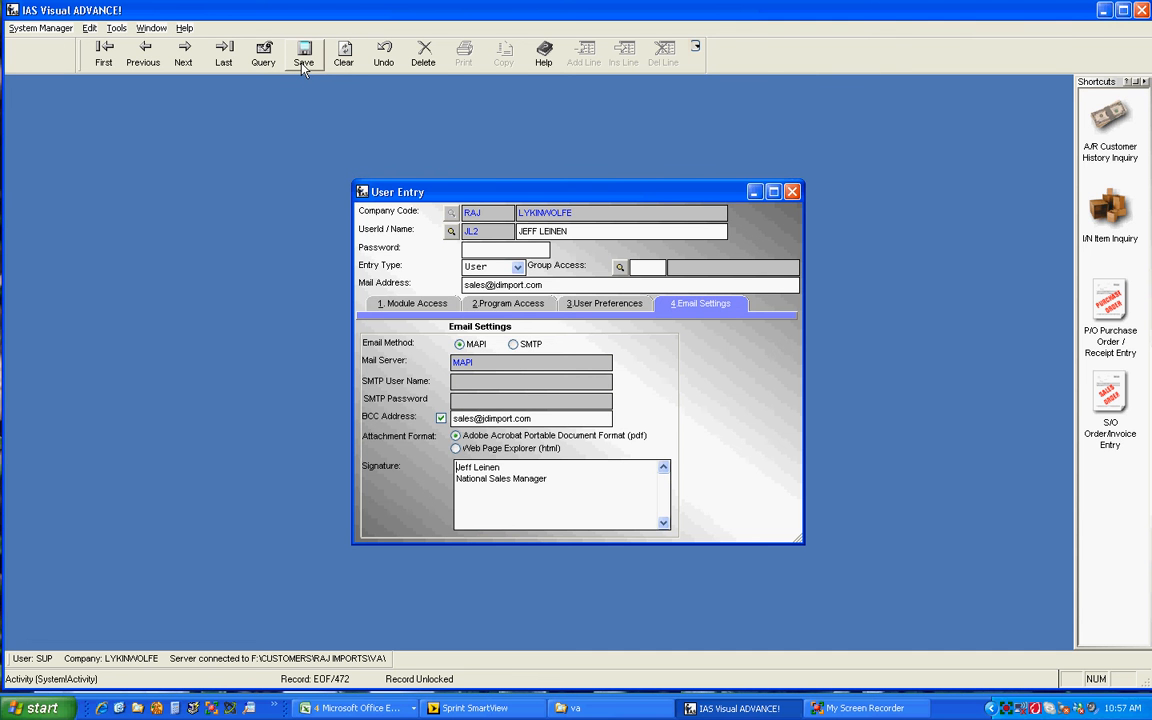
{"action": "left_click", "coordinate": [792, 191]}
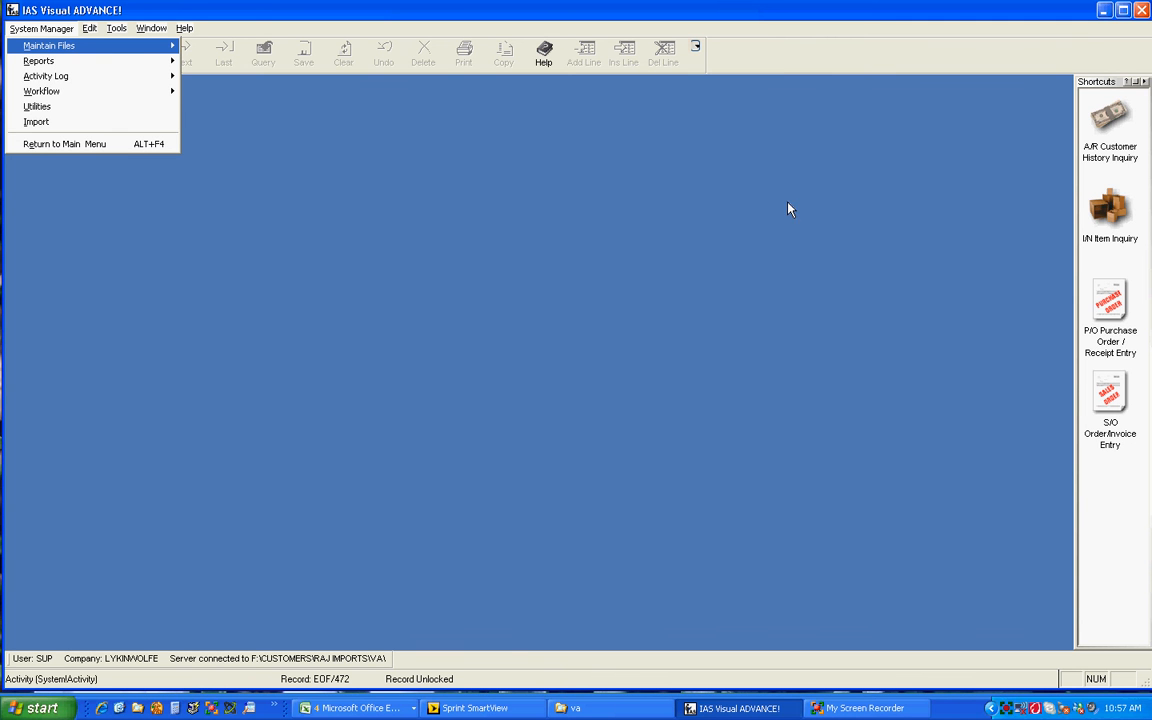
Open the Activity Log Browse to review the logged activity, then close it.
{"action": "mouse_move", "coordinate": [99, 84]}
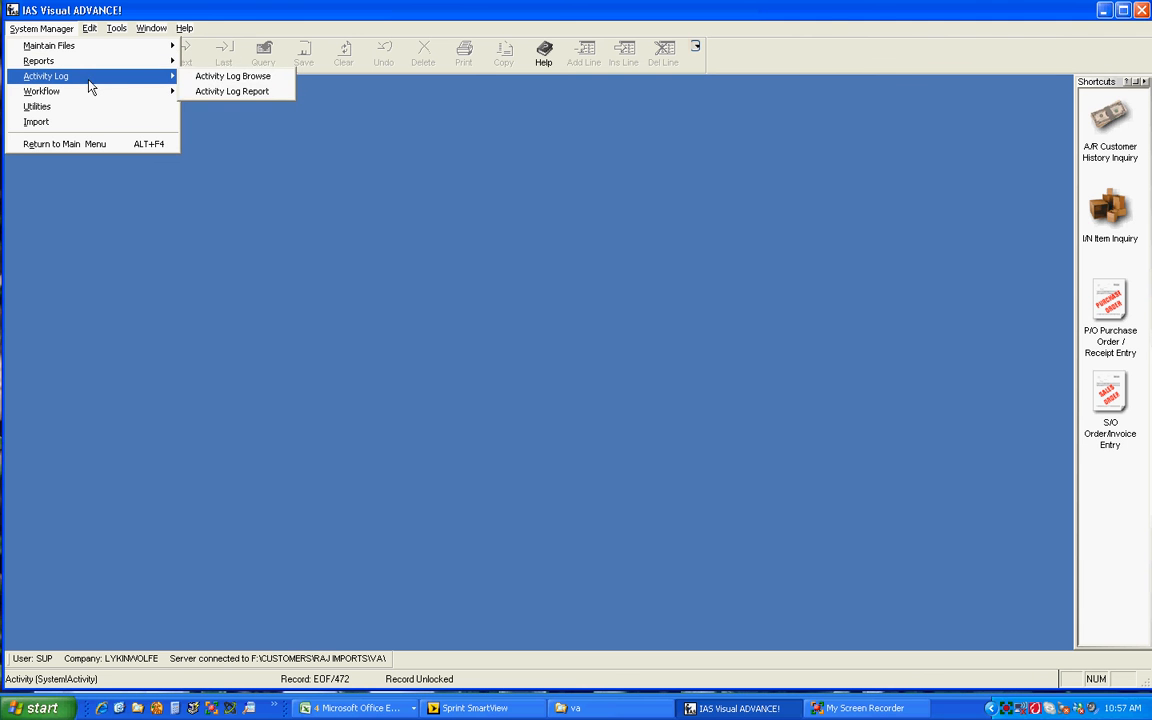
{"action": "left_click", "coordinate": [203, 77]}
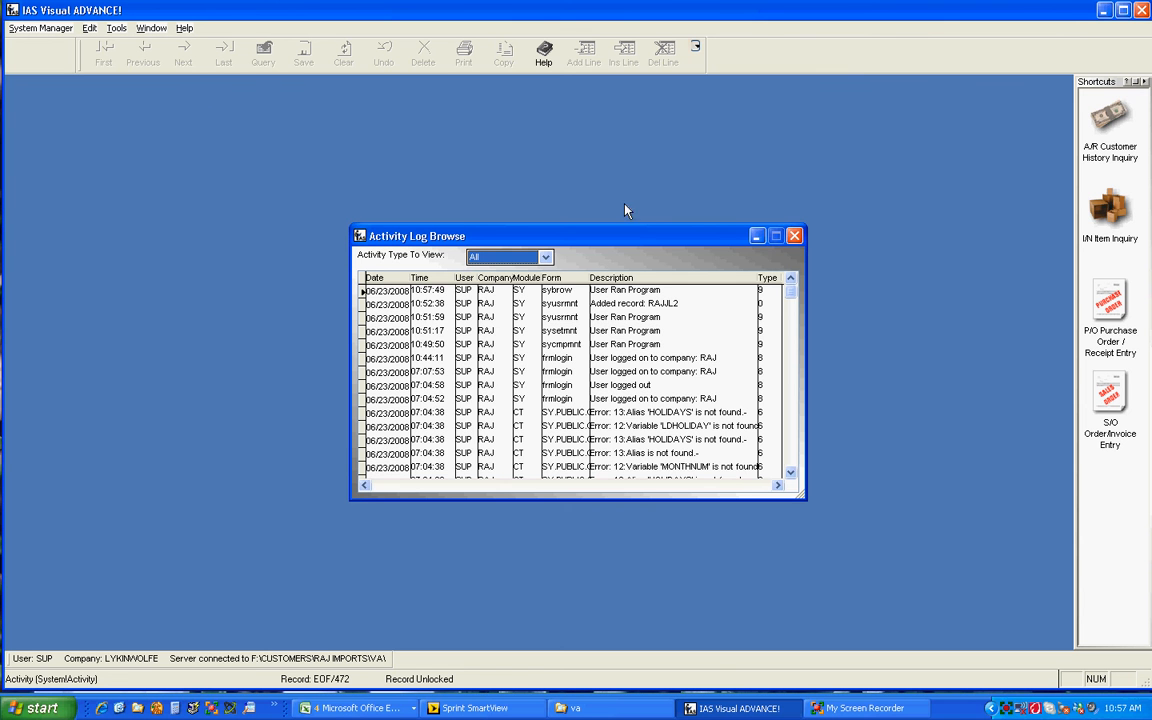
{"action": "left_click_drag", "start_coordinate": [632, 244], "coordinate": [536, 179]}
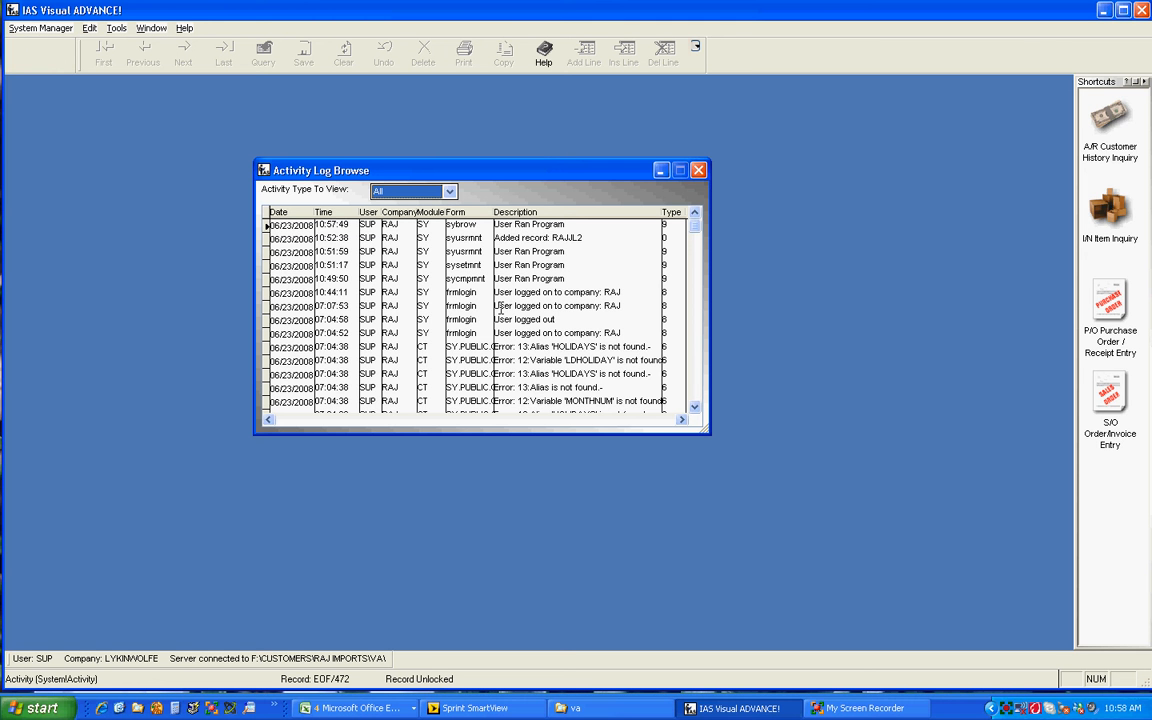
{"action": "left_click", "coordinate": [699, 171]}
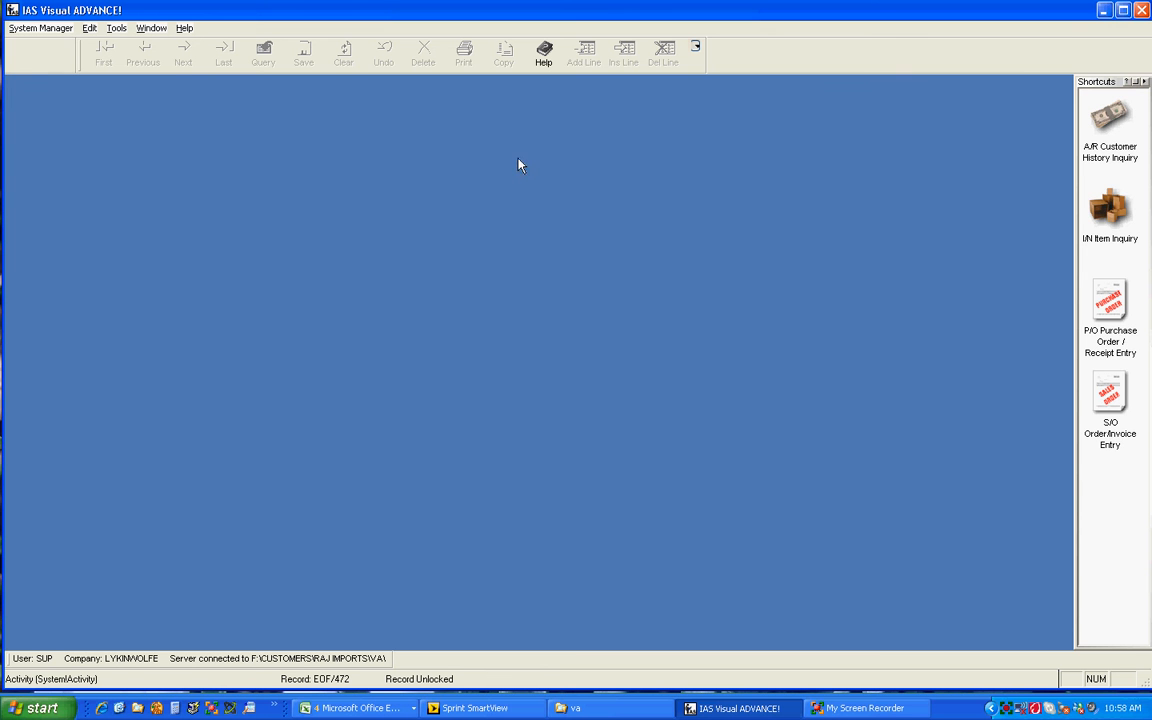
{"action": "left_click", "coordinate": [50, 29]}
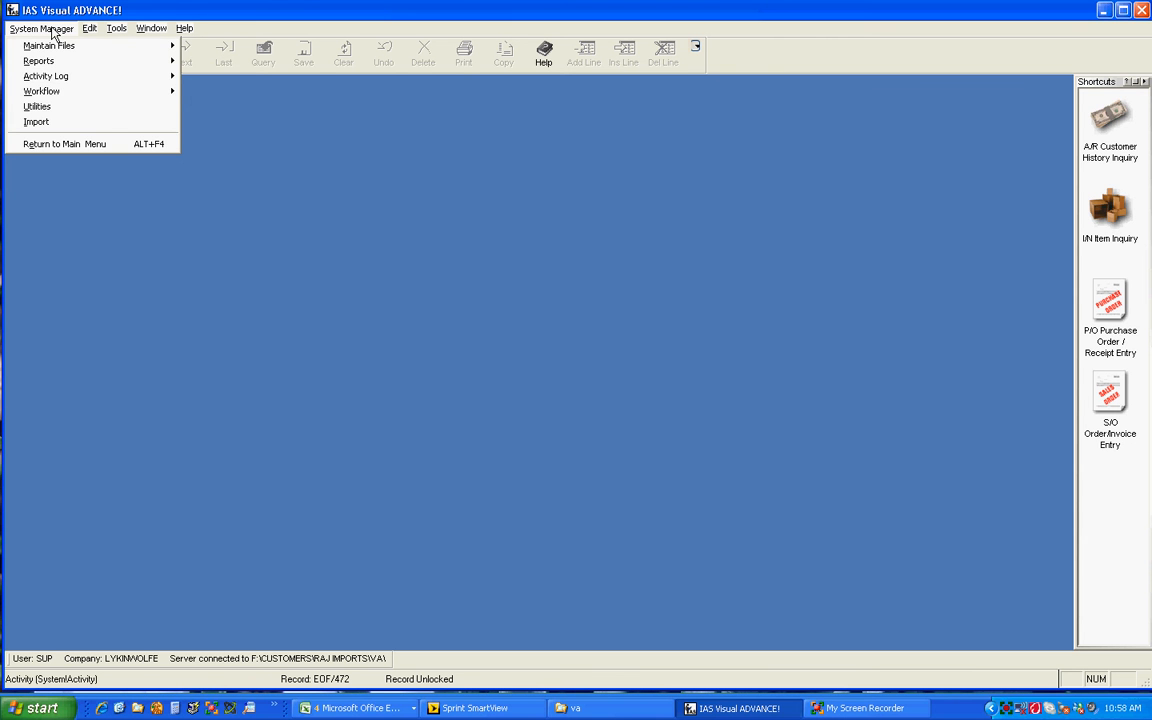
{"action": "mouse_move", "coordinate": [58, 97]}
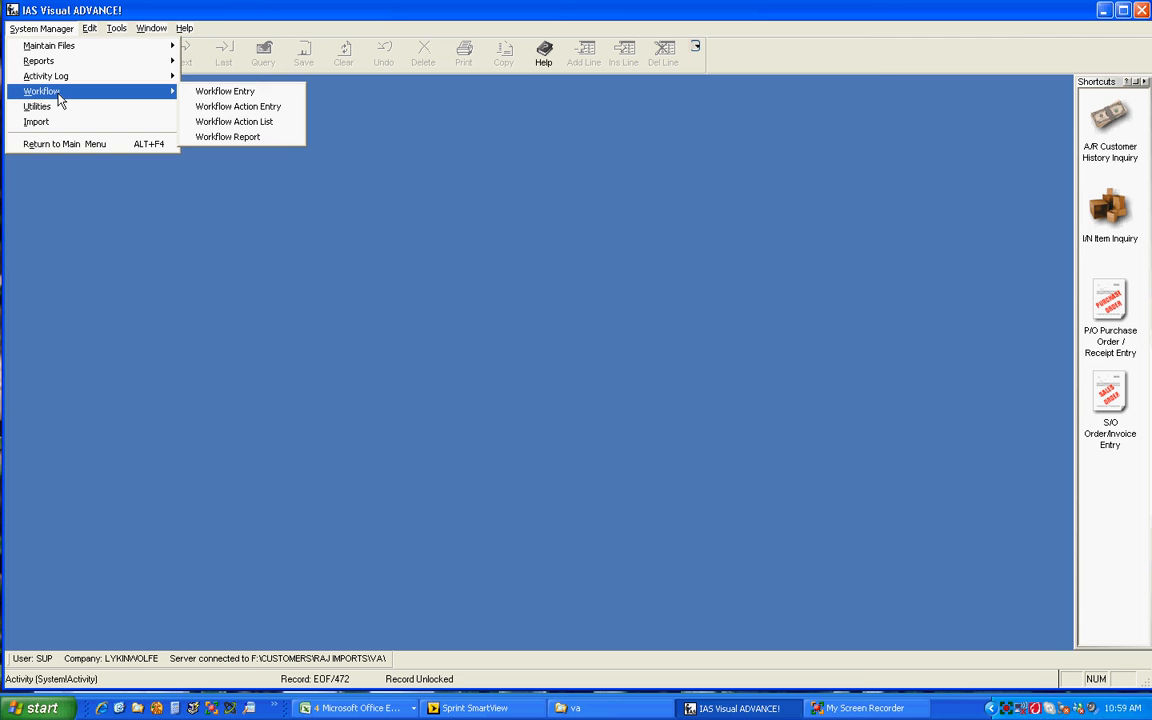
{"action": "left_click", "coordinate": [82, 158]}
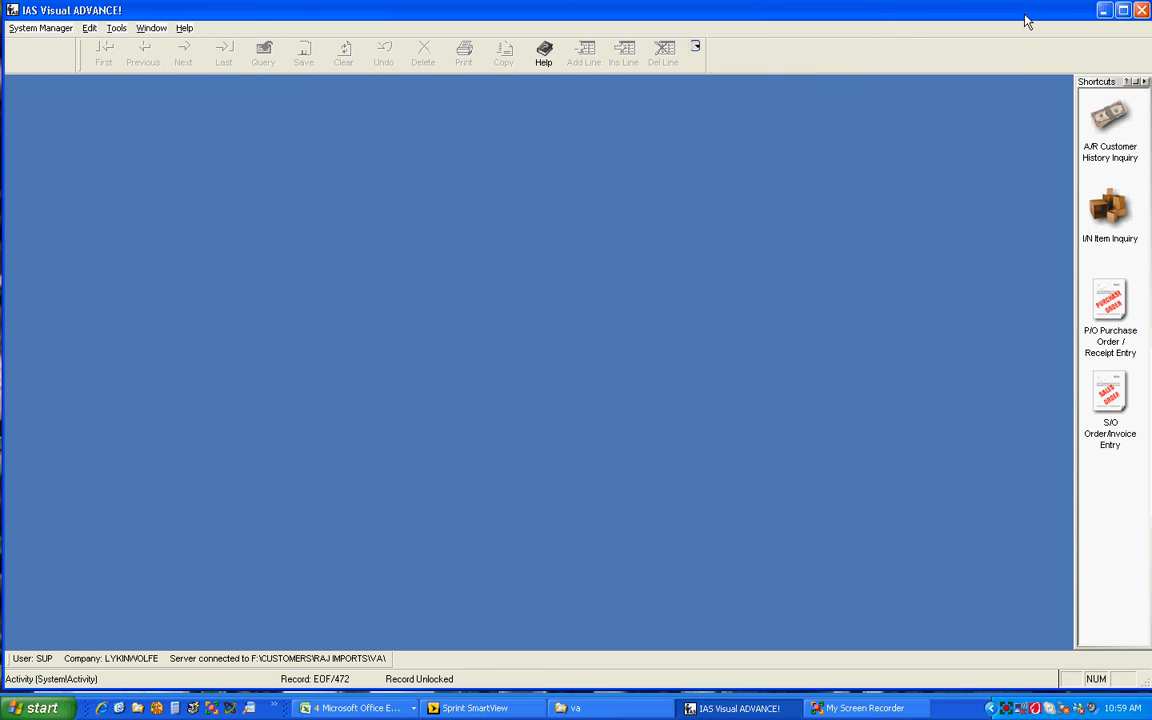
{"action": "left_click", "coordinate": [866, 707]}
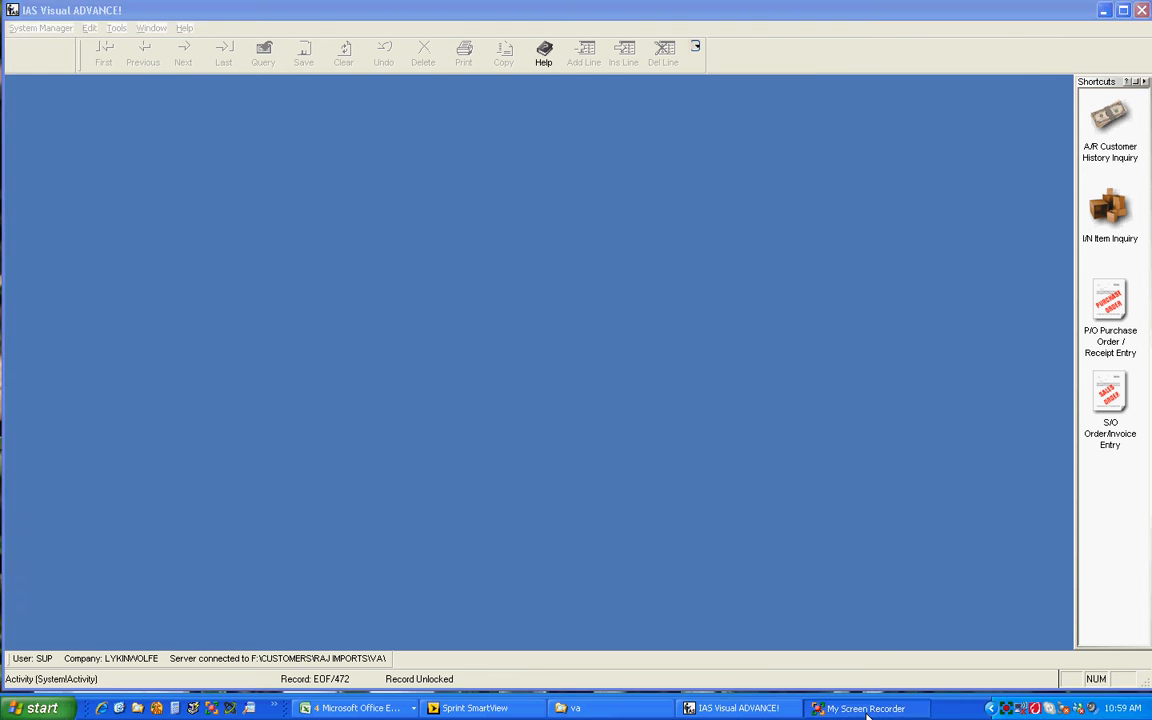